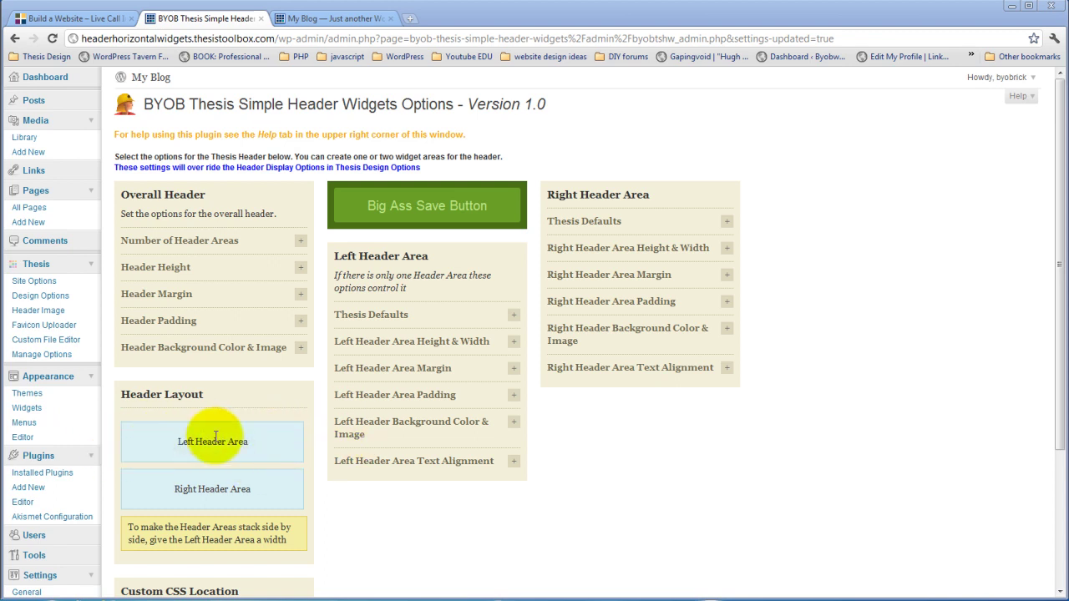
Set the Left Header Area width to 325 and save the header widget options
left_click(512, 343)
left_click(354, 385)
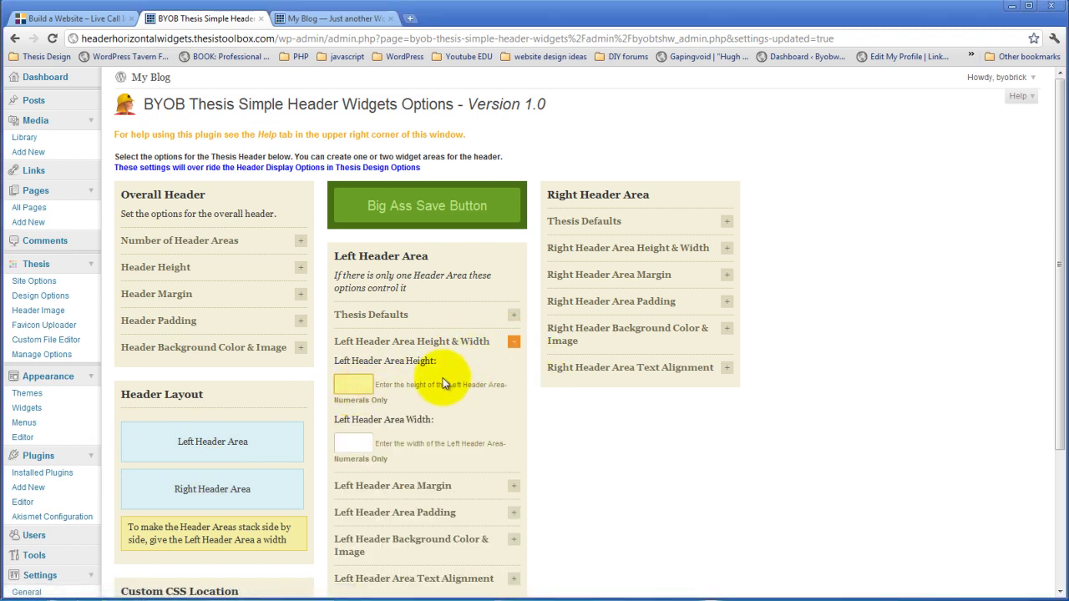
left_click(362, 442)
type("325")
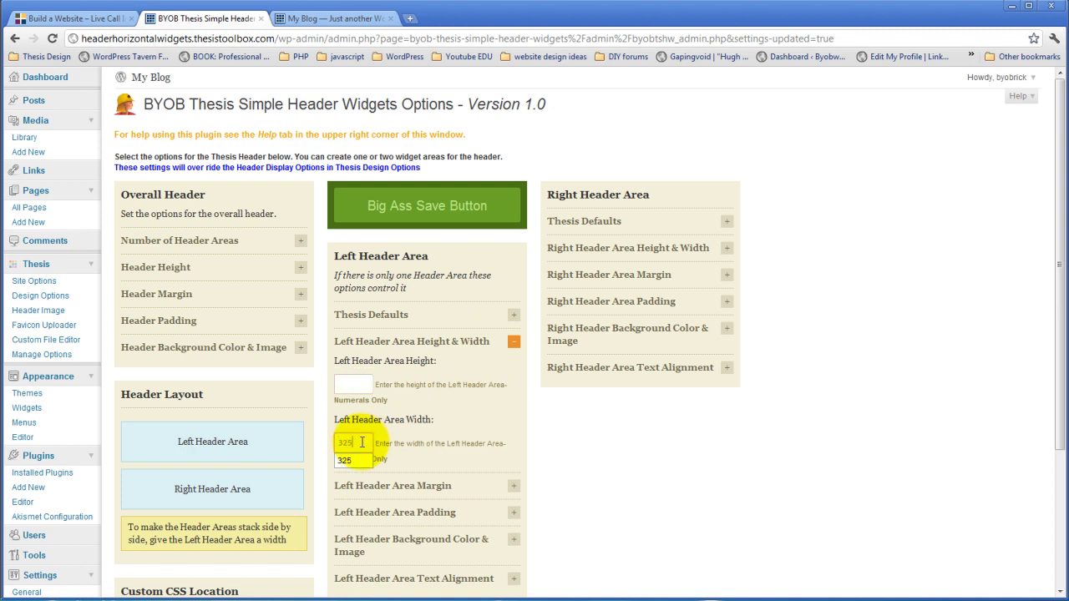
left_click(458, 429)
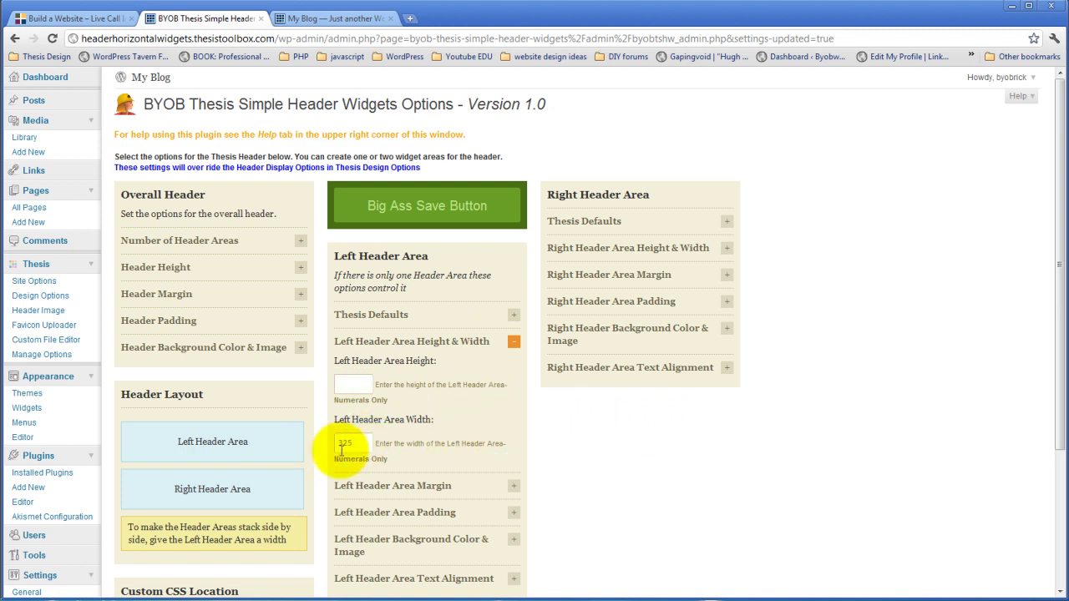
left_click(424, 216)
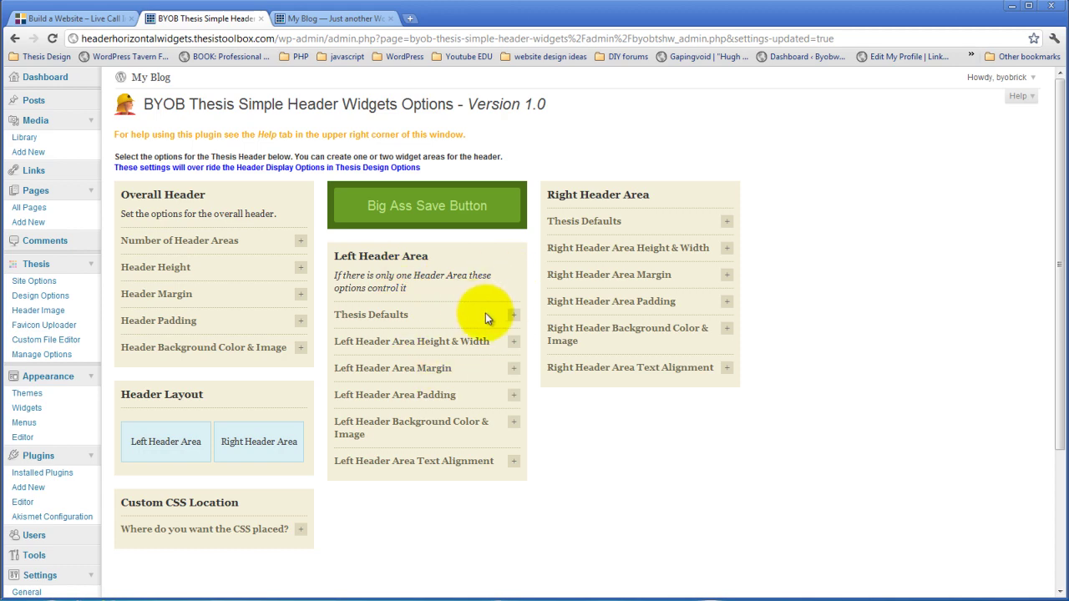
Enable retaining the default Thesis header functions in the Left Header Area and save the options
left_click(513, 318)
scroll(437, 279, "down", 3)
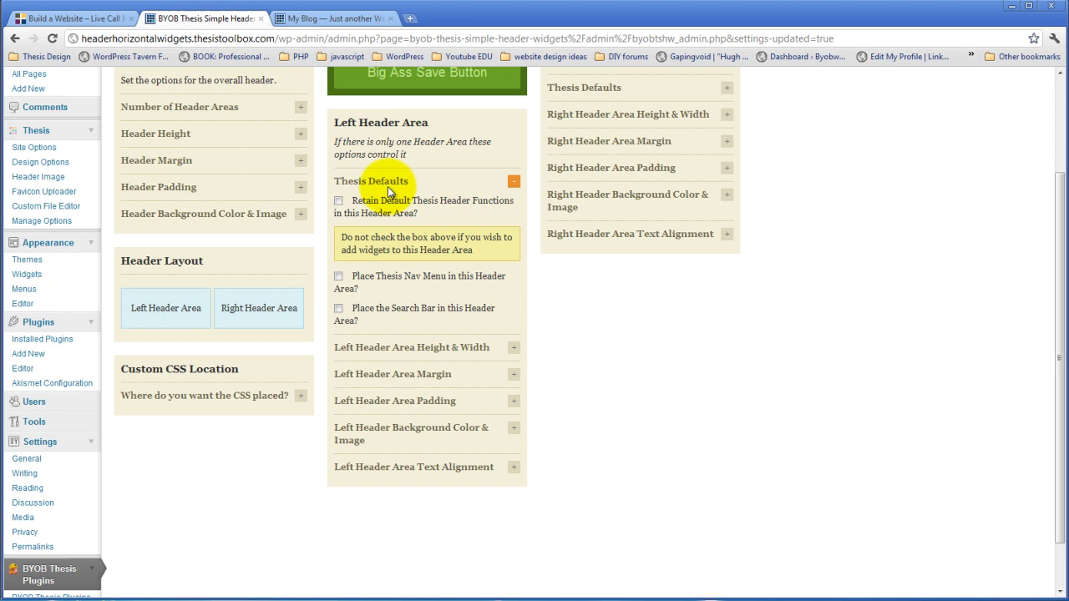
left_click(337, 203)
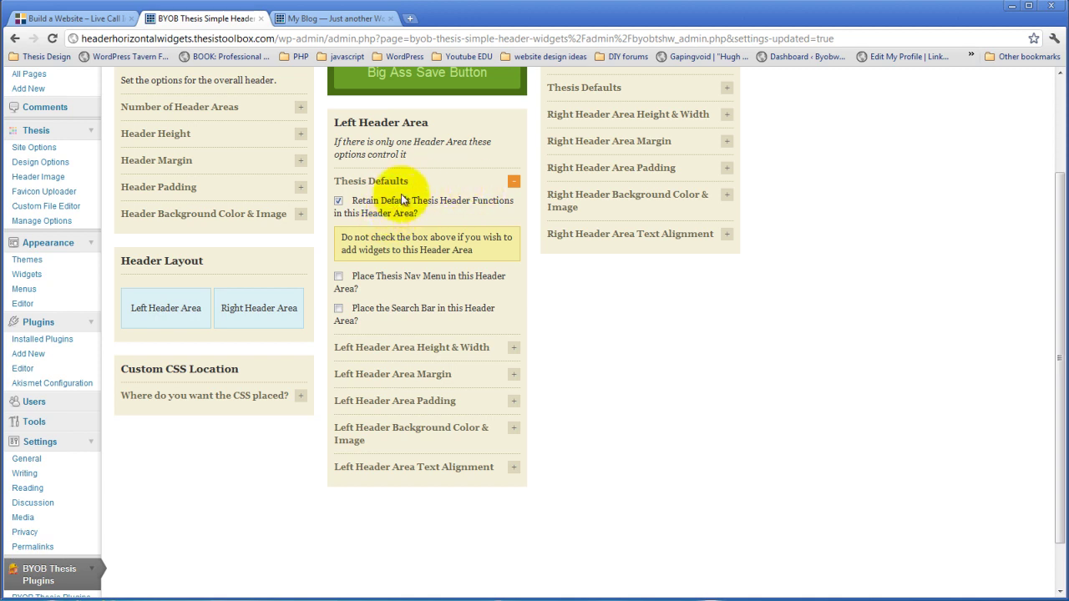
left_click(427, 84)
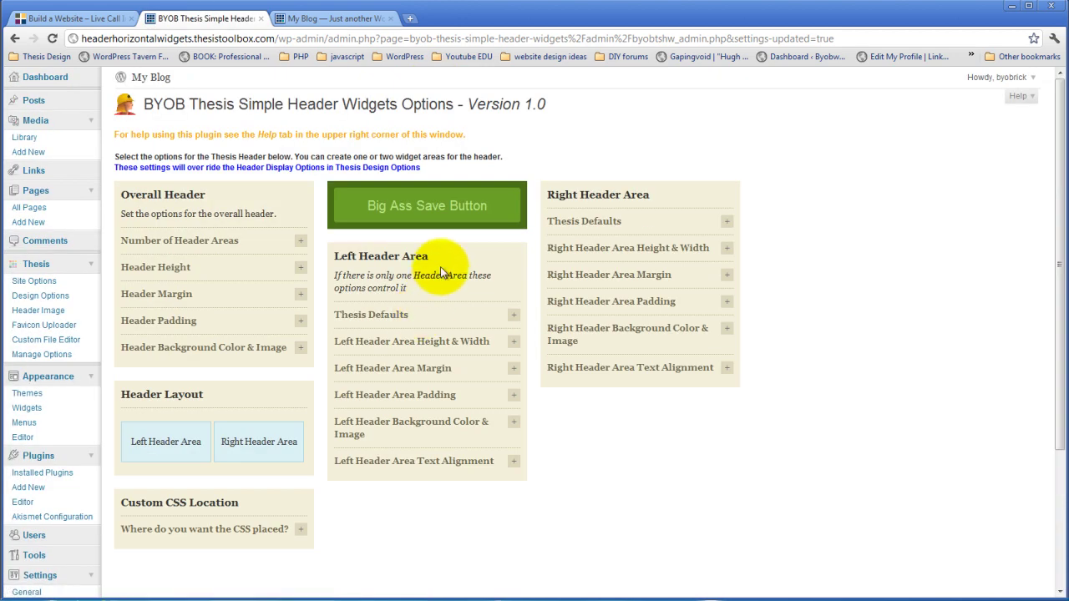
Reload the blog's front page to check its header and compare it with the header areas on the Widgets admin page
left_click(376, 19)
left_click(52, 38)
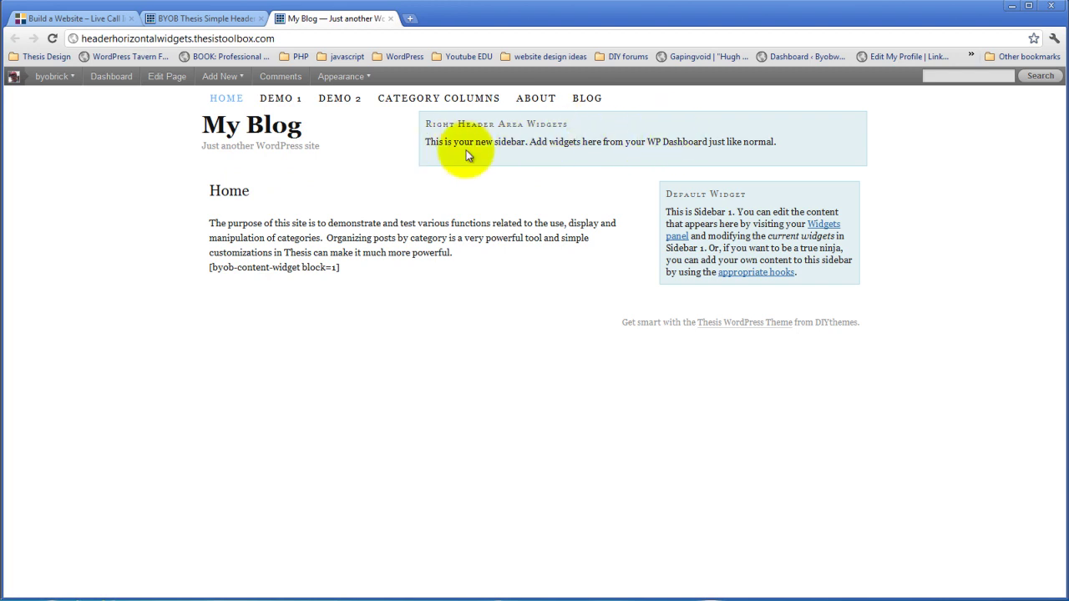
left_click(199, 19)
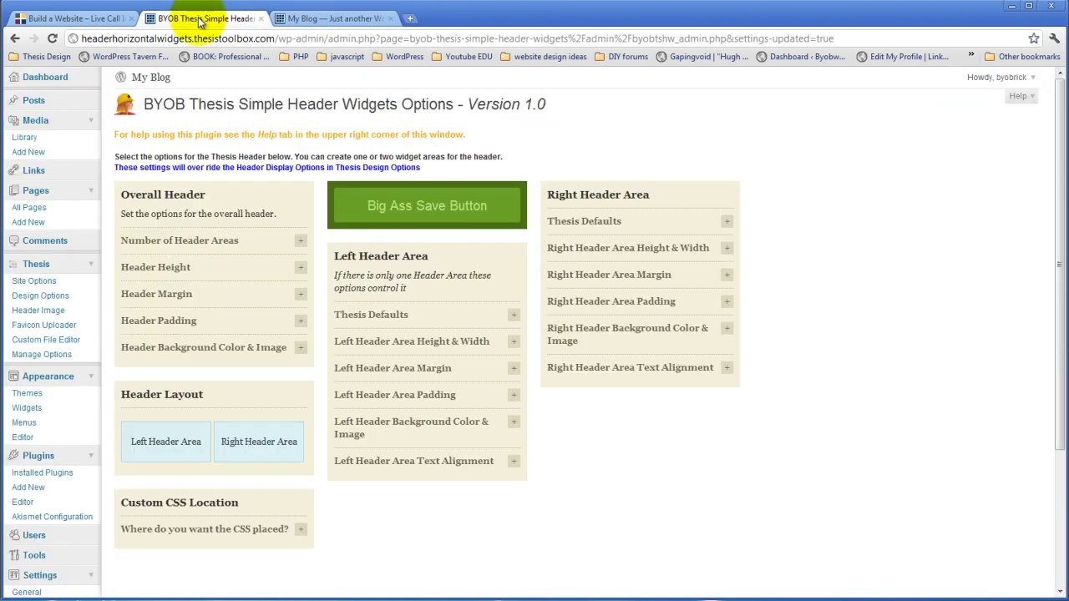
left_click(36, 415)
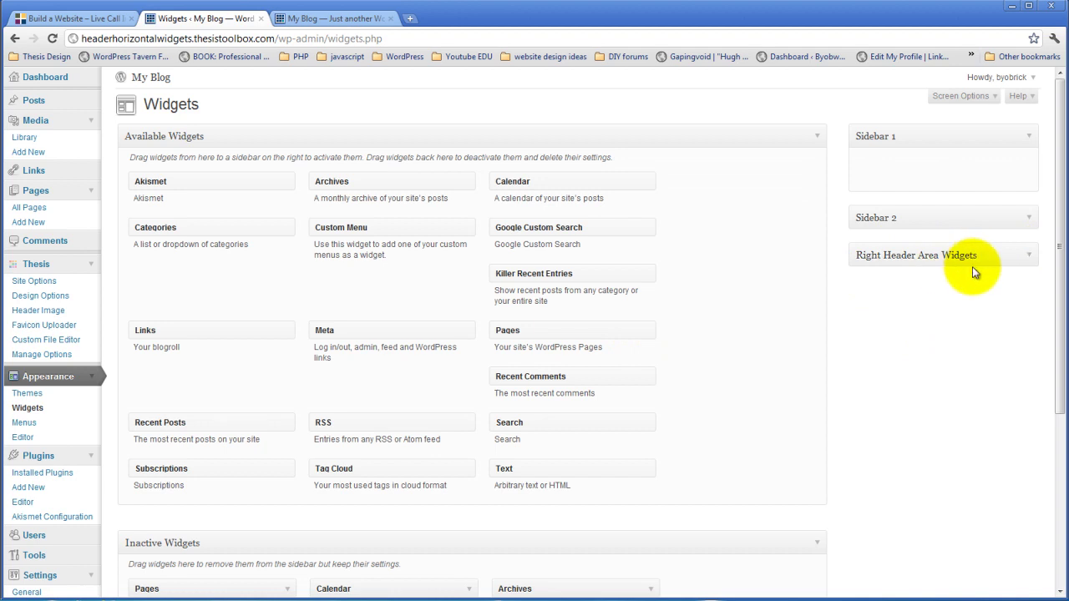
left_click(337, 18)
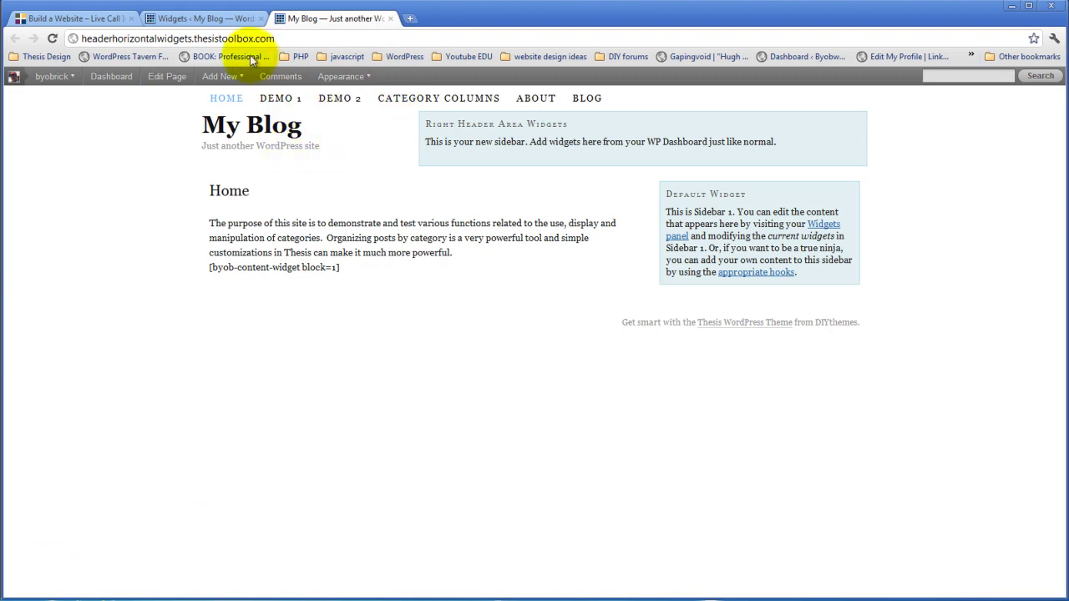
Return to the Simple Header Widgets options, turn off retaining default Thesis header functions in the Left Header Area, and save
left_click(224, 20)
scroll(96, 436, "down", 3)
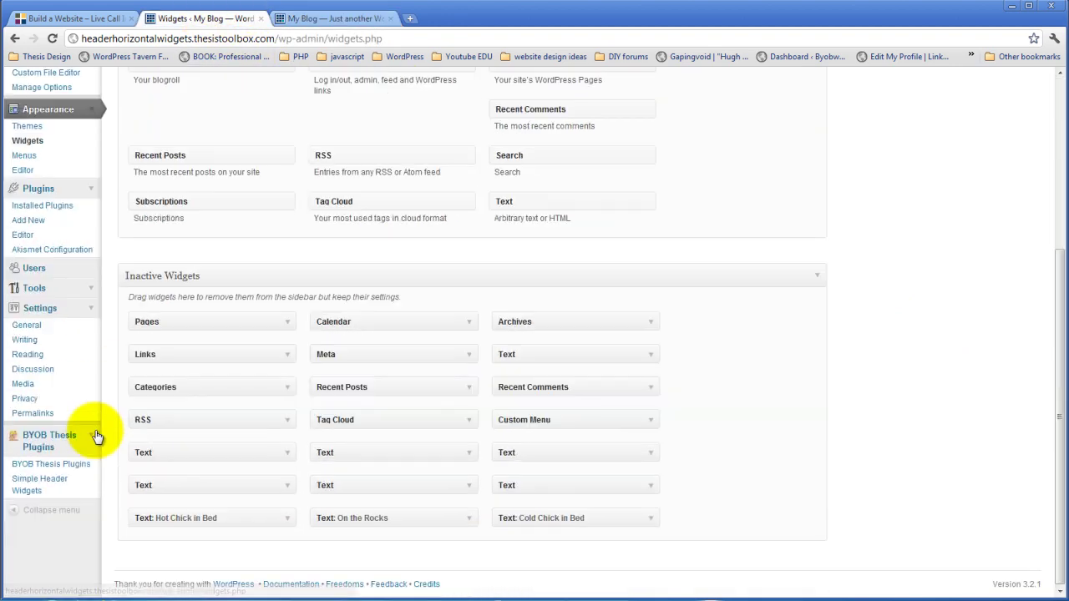
left_click(42, 479)
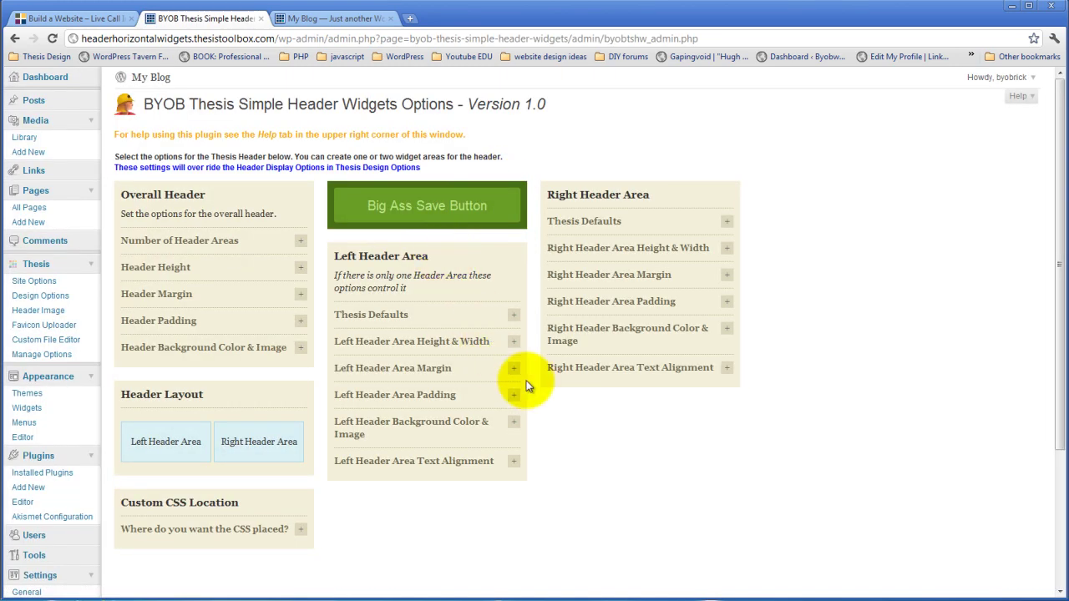
left_click(514, 315)
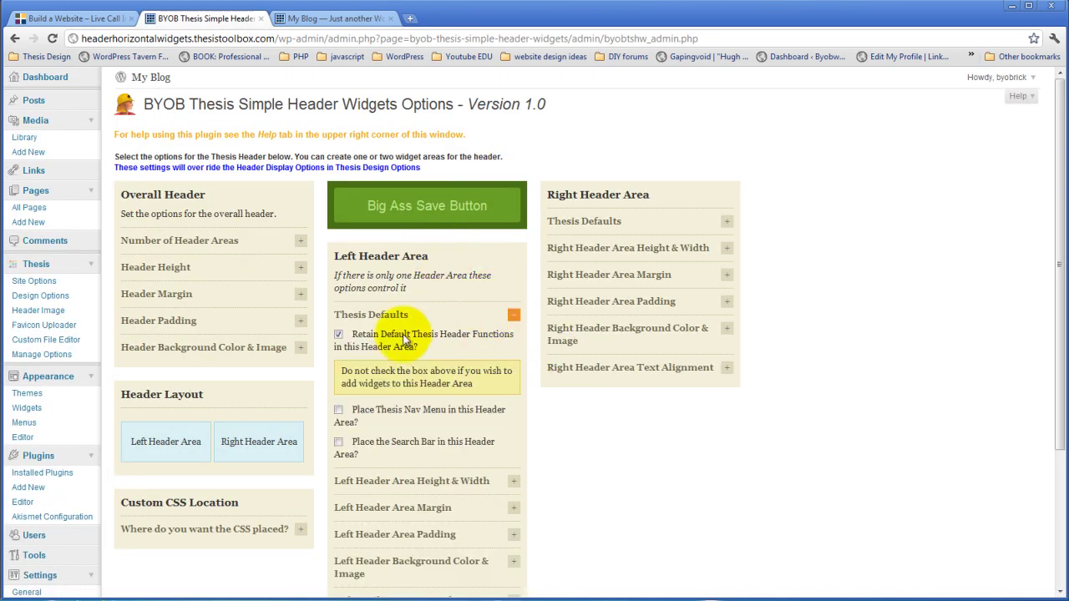
left_click(337, 334)
scroll(384, 317, "down", 3)
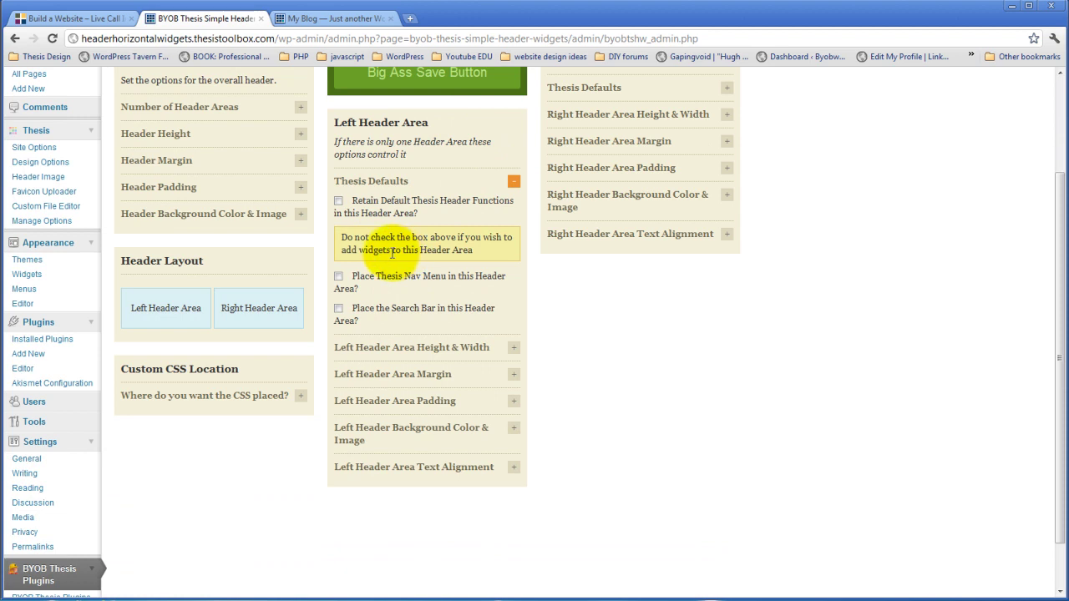
left_click(514, 348)
left_click(515, 349)
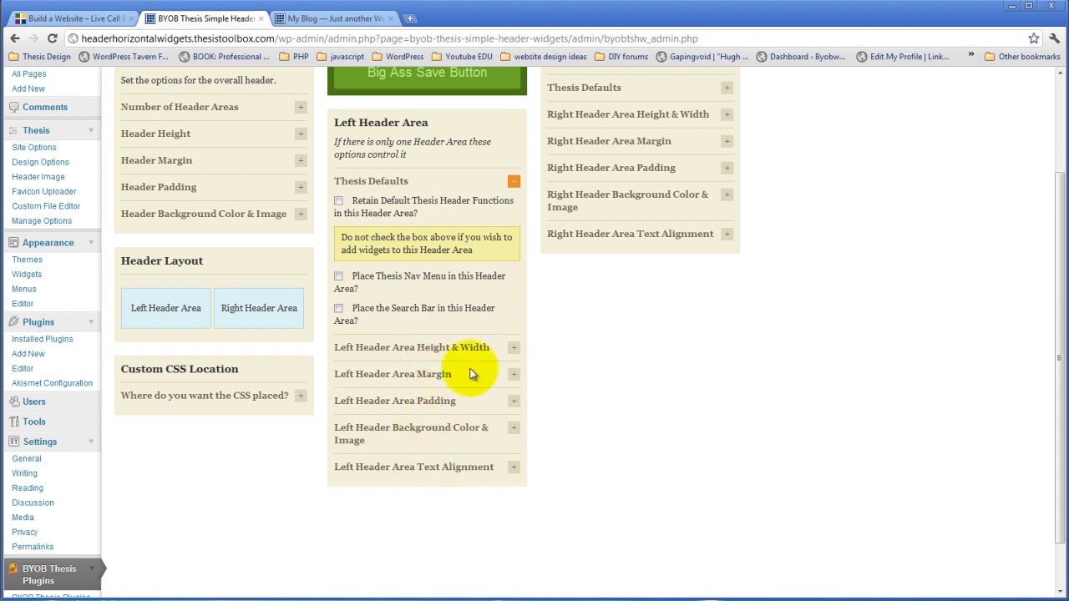
scroll(407, 416, "up", 3)
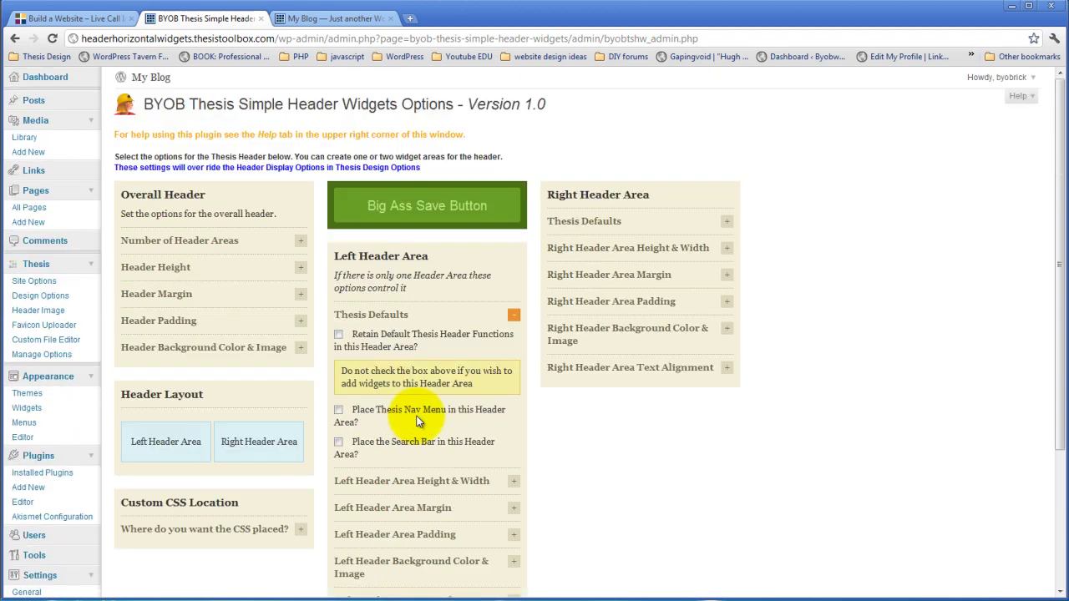
left_click(427, 208)
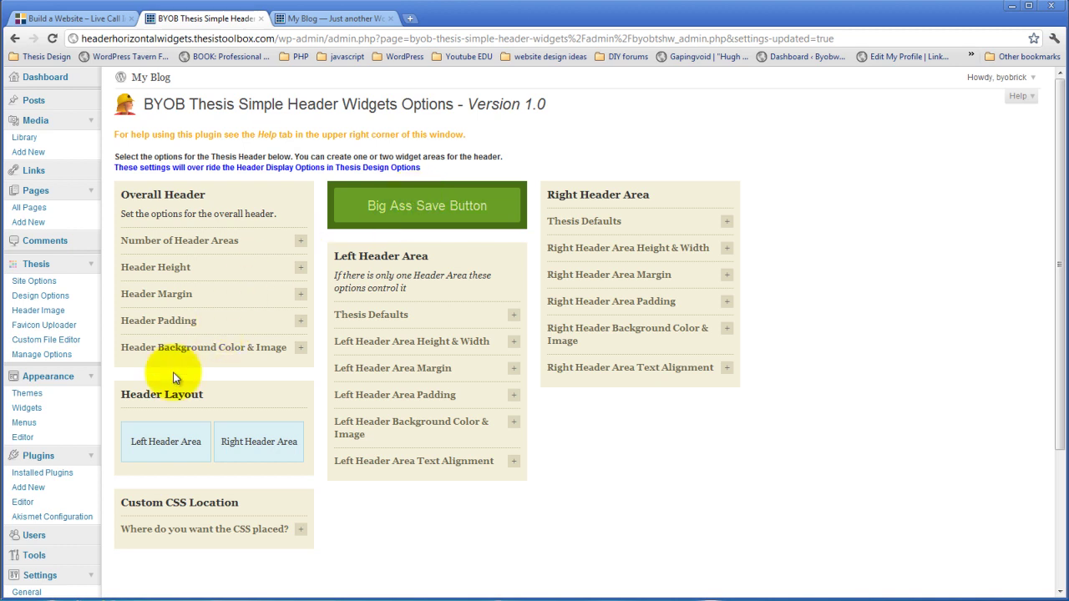
Open the Widgets page in a new tab and add a Text widget to Left Header Area Widgets
right_click(58, 410)
left_click(68, 417)
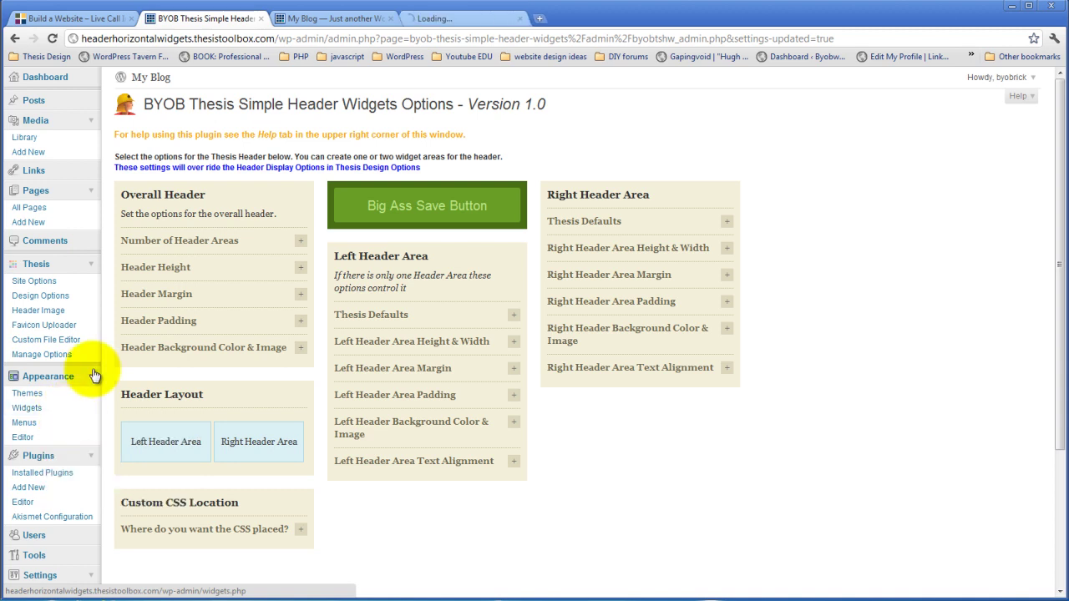
left_click(447, 19)
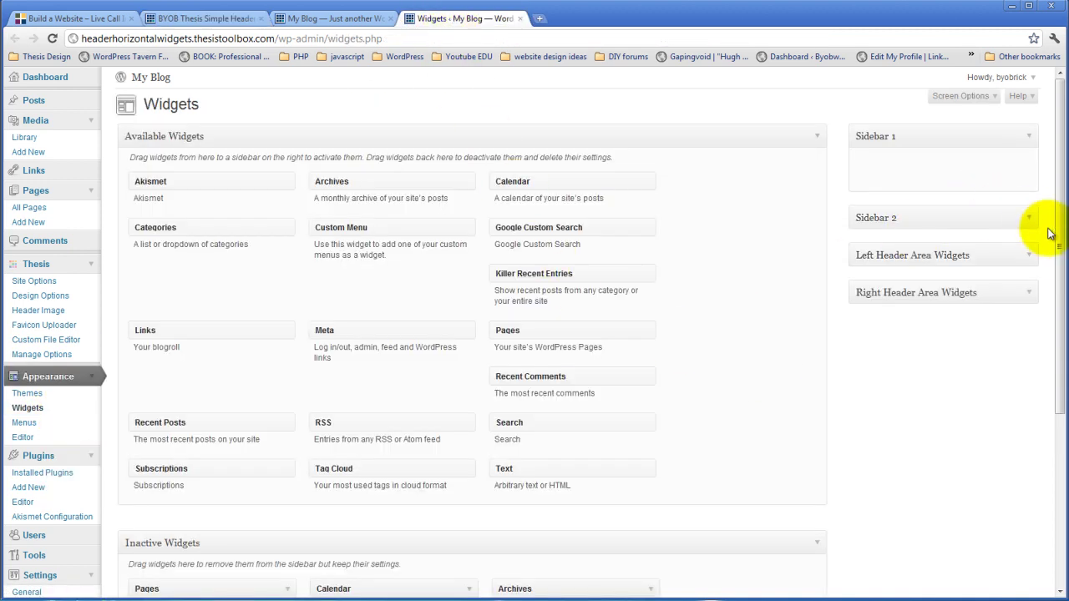
left_click(1032, 255)
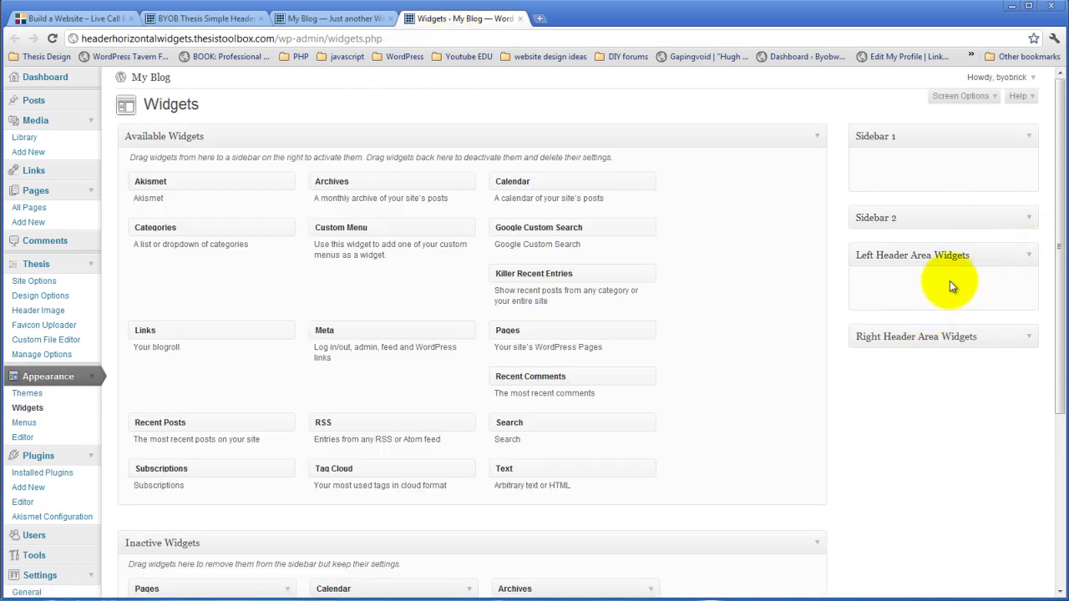
left_click_drag(513, 470, 885, 284)
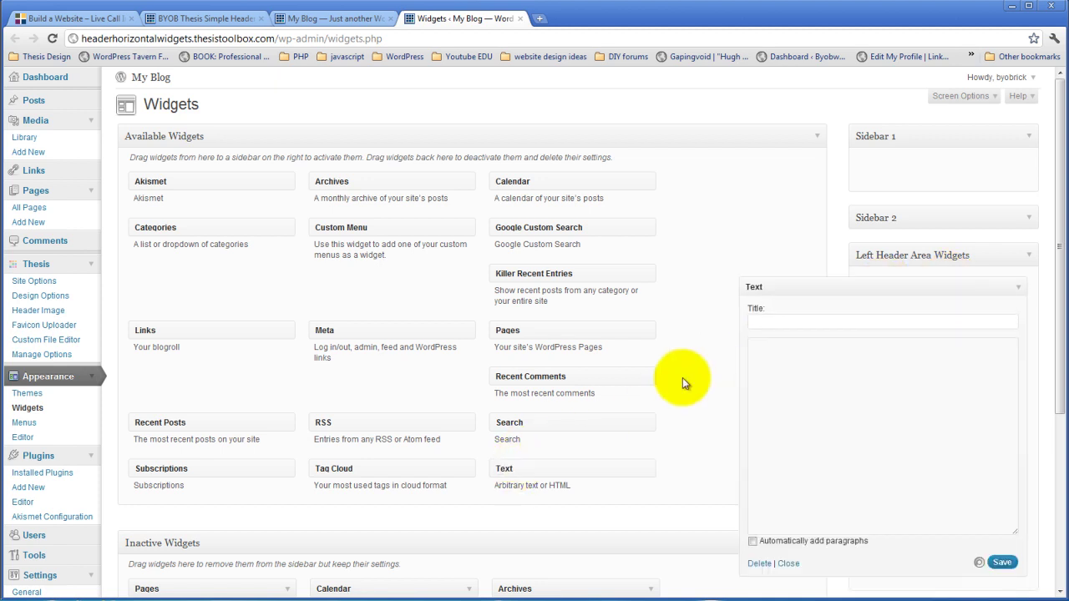
left_click(769, 389)
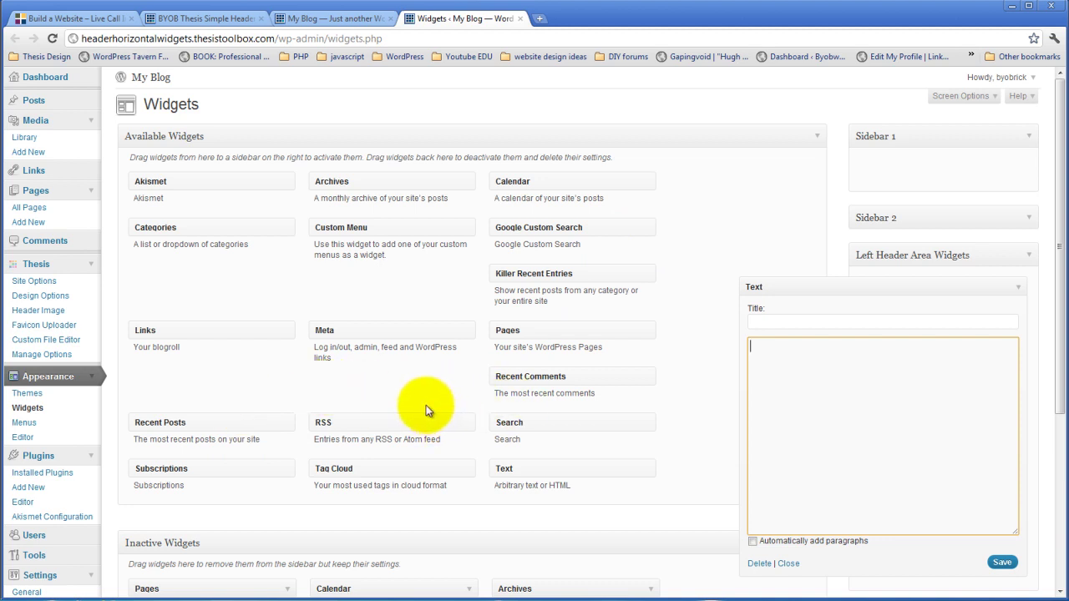
Open the private Sandbox page for editing in a new browser tab and delete all of its HTML content
right_click(34, 213)
left_click(62, 215)
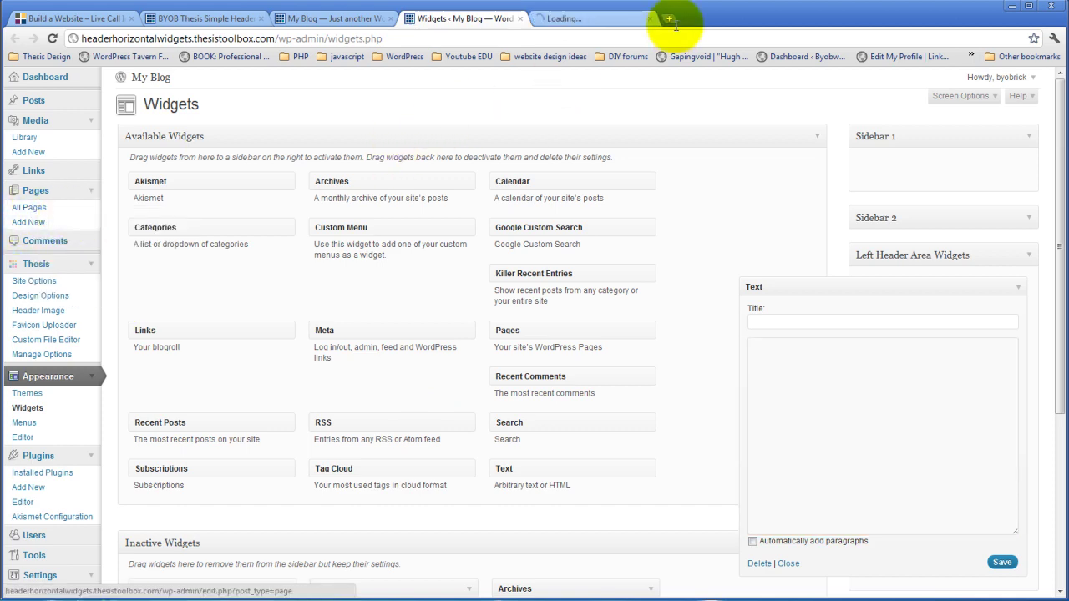
left_click(567, 17)
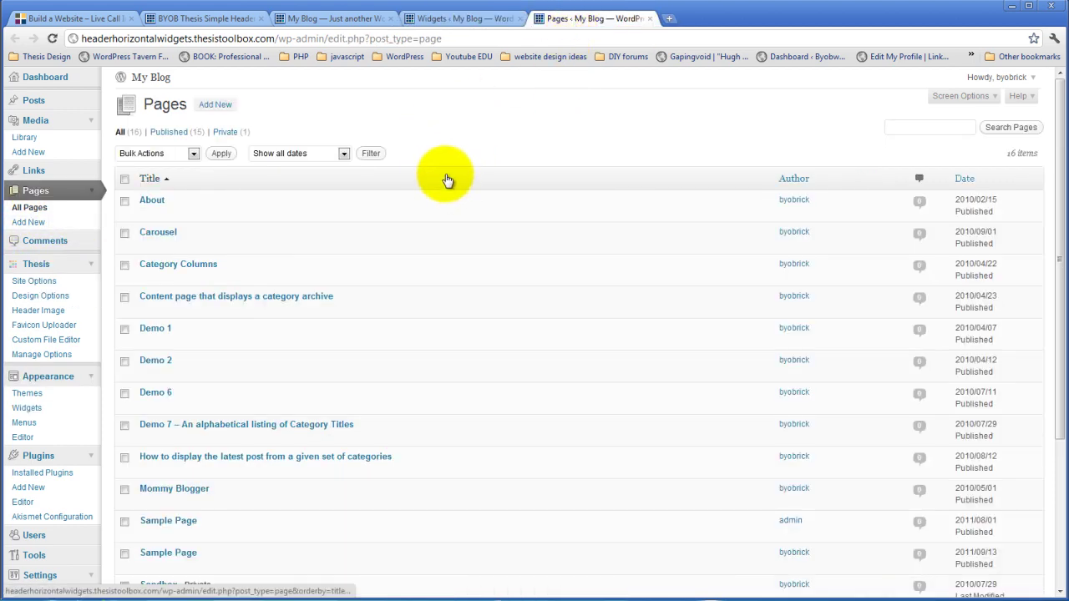
scroll(448, 181, "down", 5)
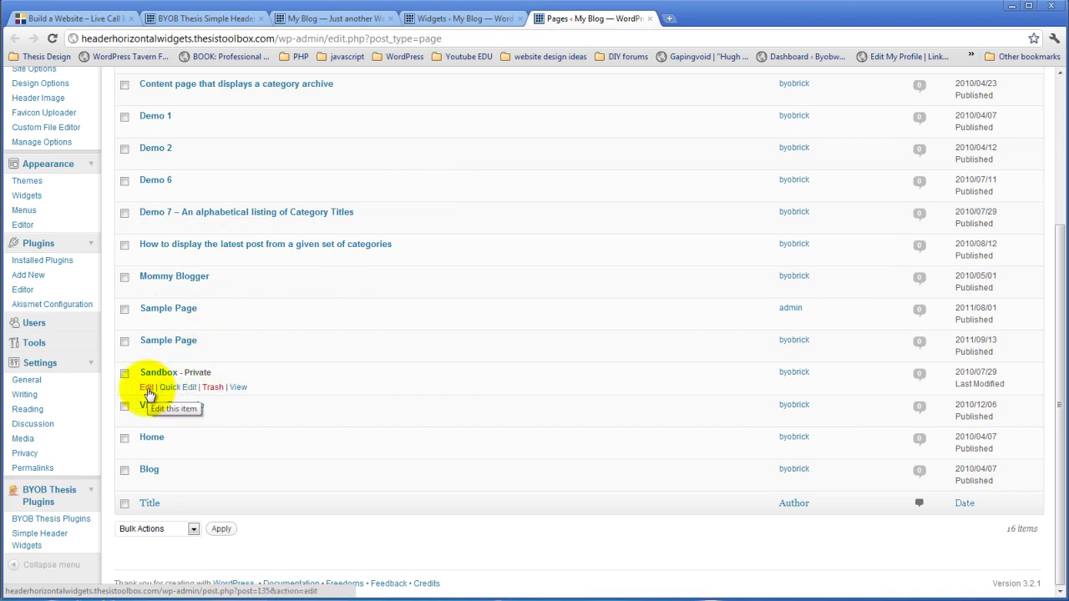
left_click(147, 387)
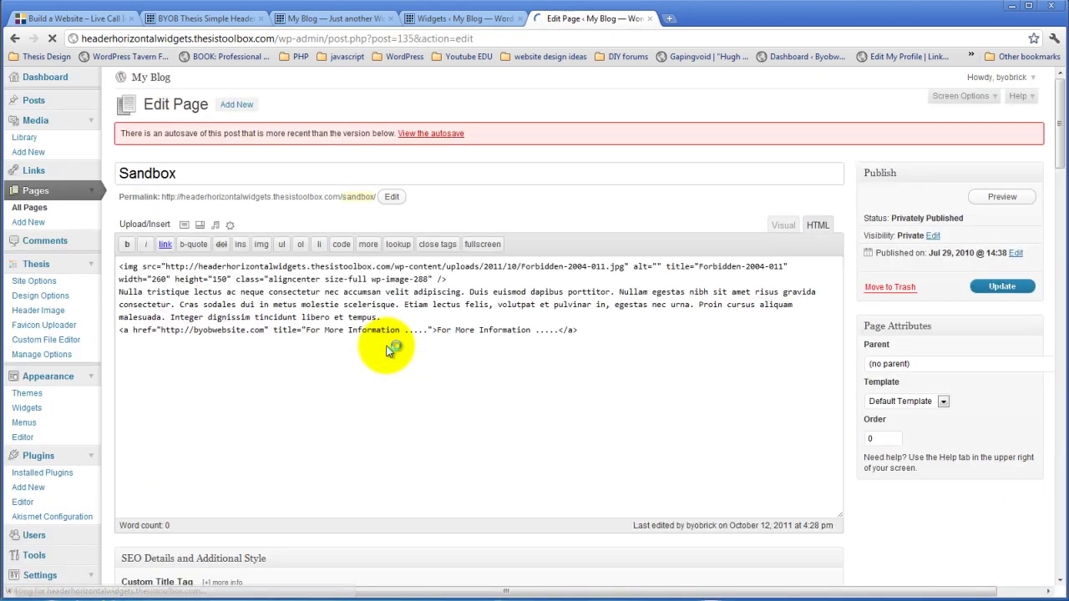
left_click_drag(580, 332, 125, 255)
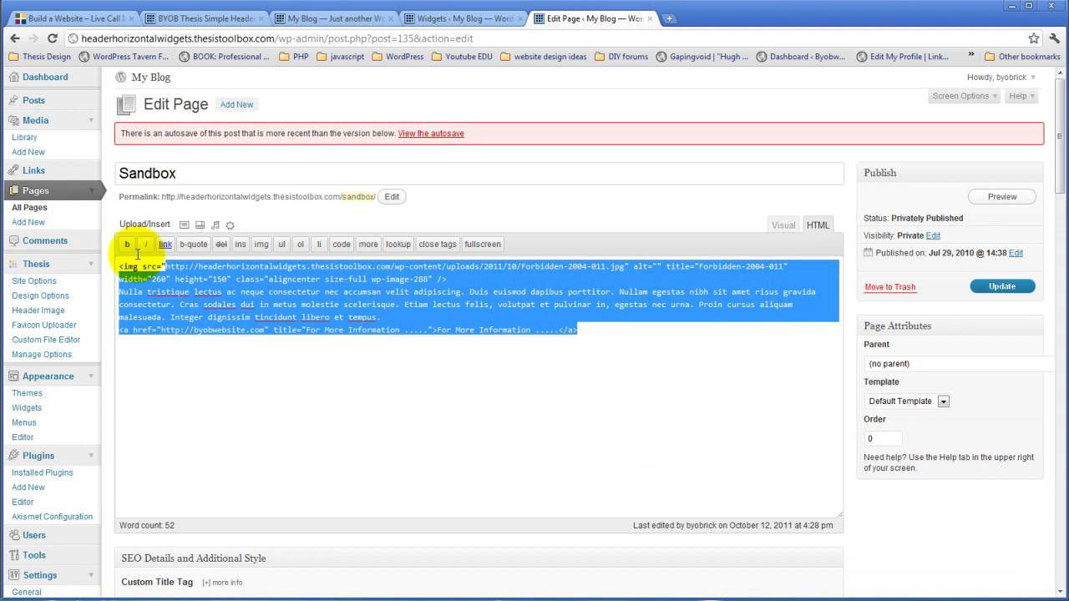
key("Delete")
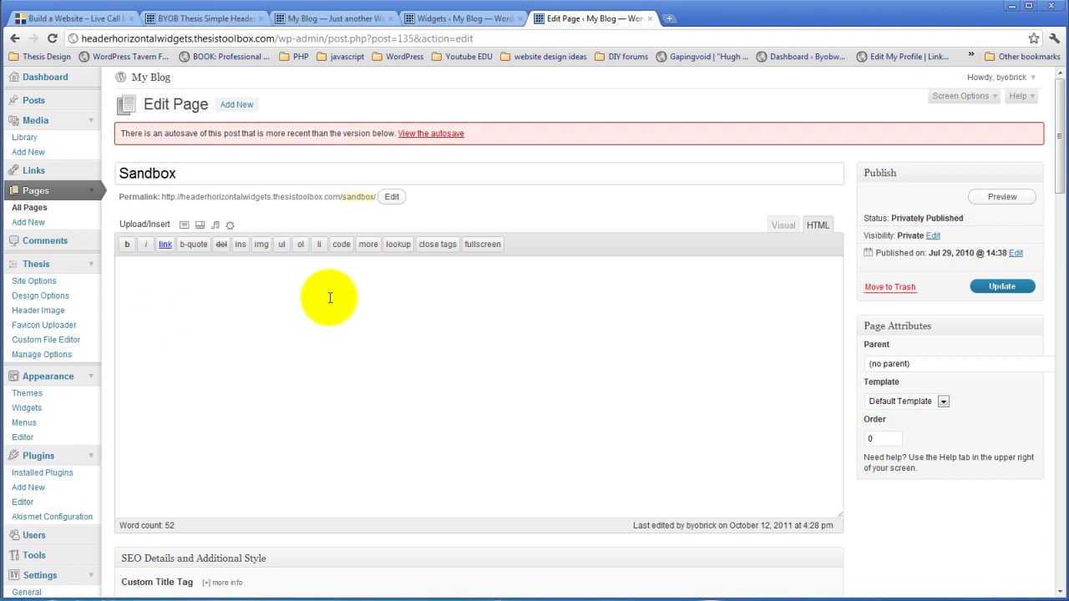
Start adding an image to the Sandbox page and show the details of professor-logo.png from the Media Library
left_click(184, 227)
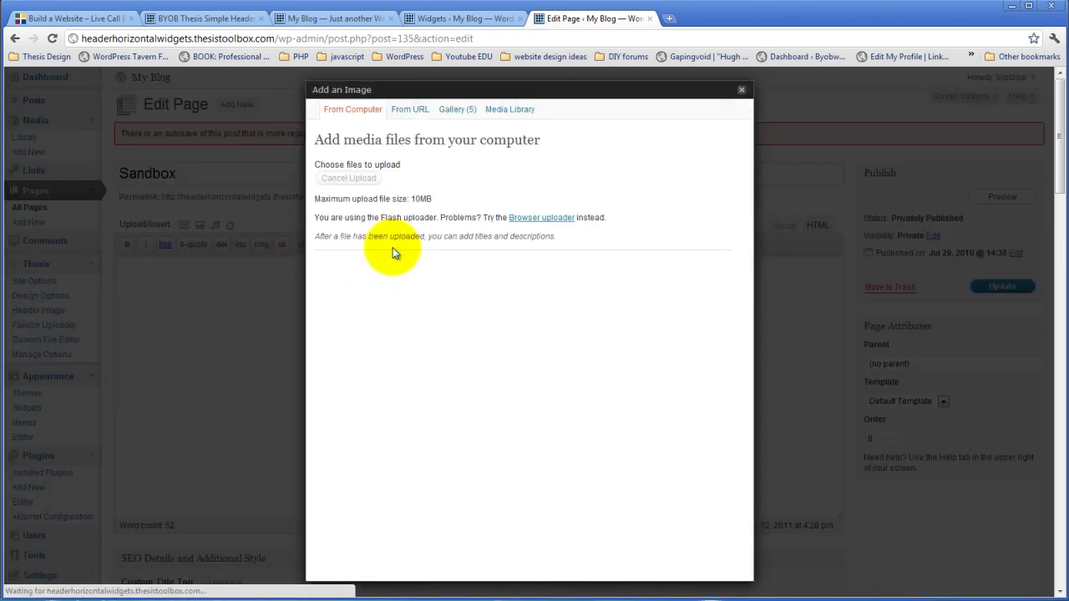
left_click(512, 112)
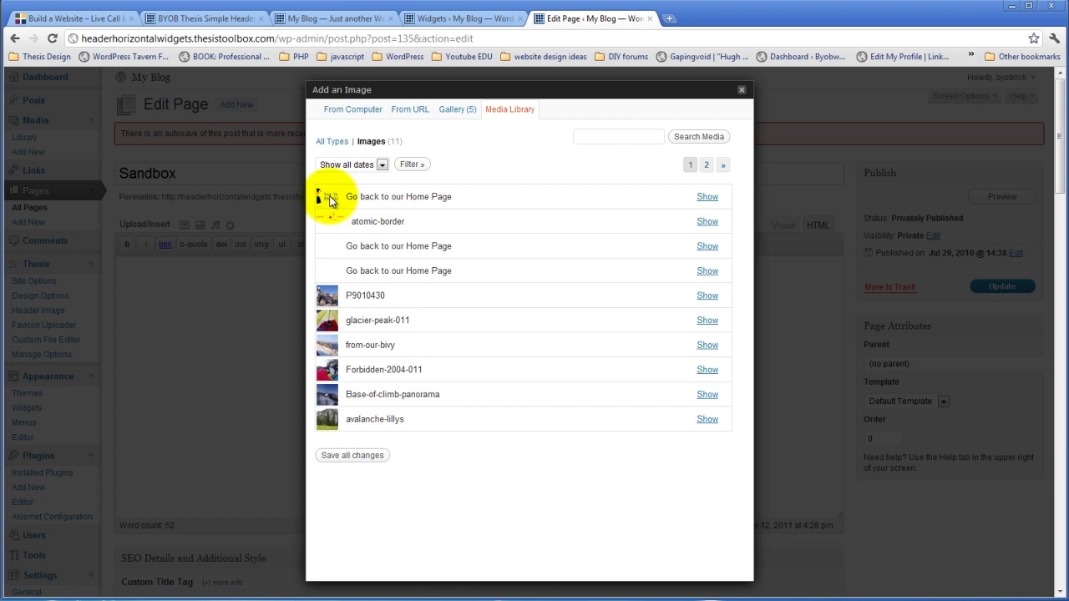
left_click(707, 197)
scroll(435, 287, "down", 1)
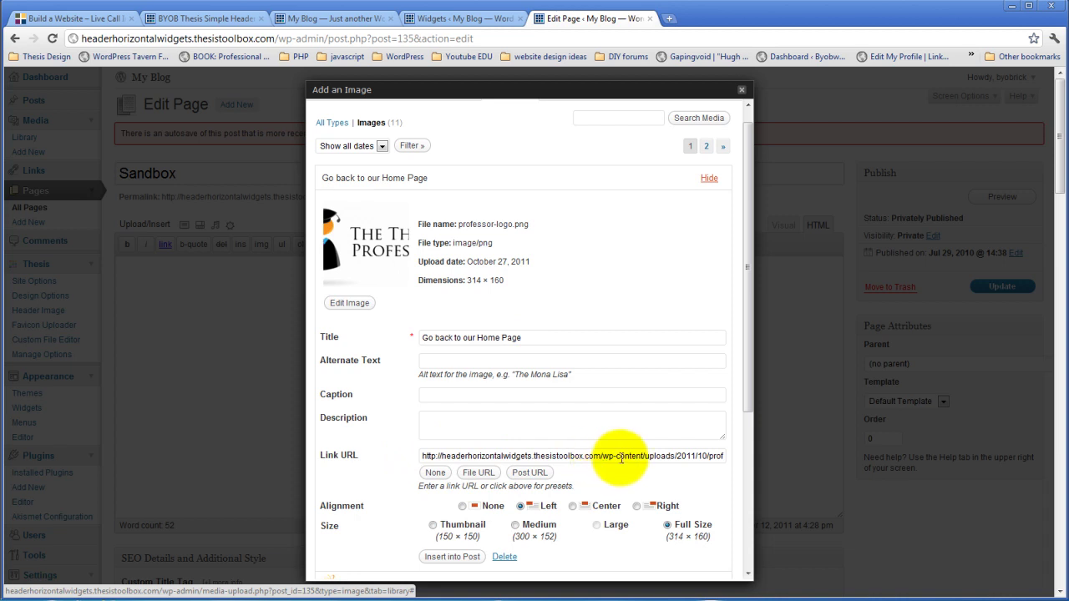
left_click_drag(603, 457, 800, 467)
key("BackSpace")
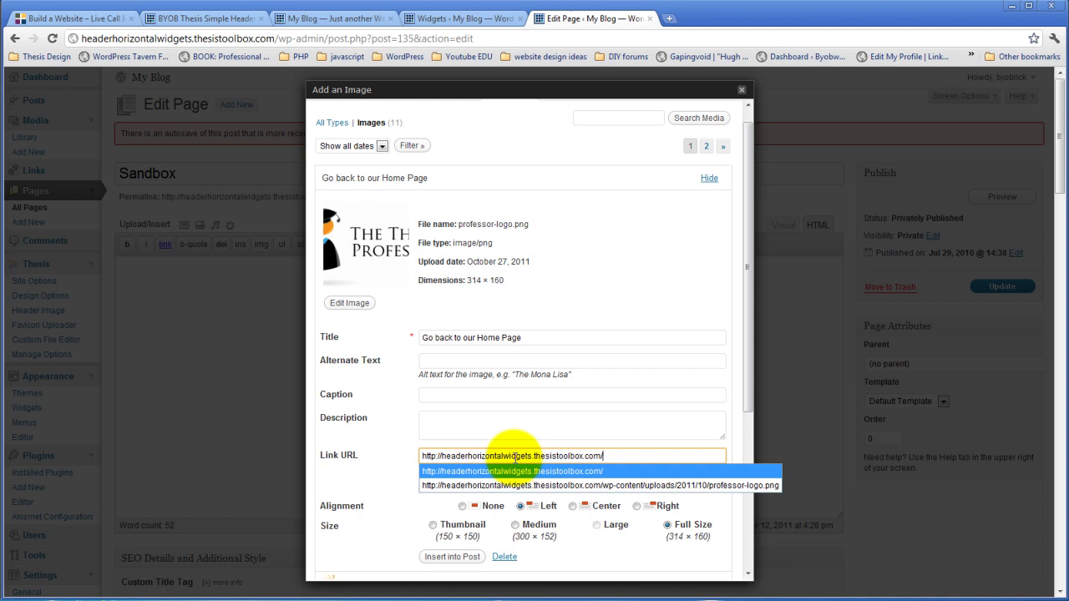
left_click(614, 443)
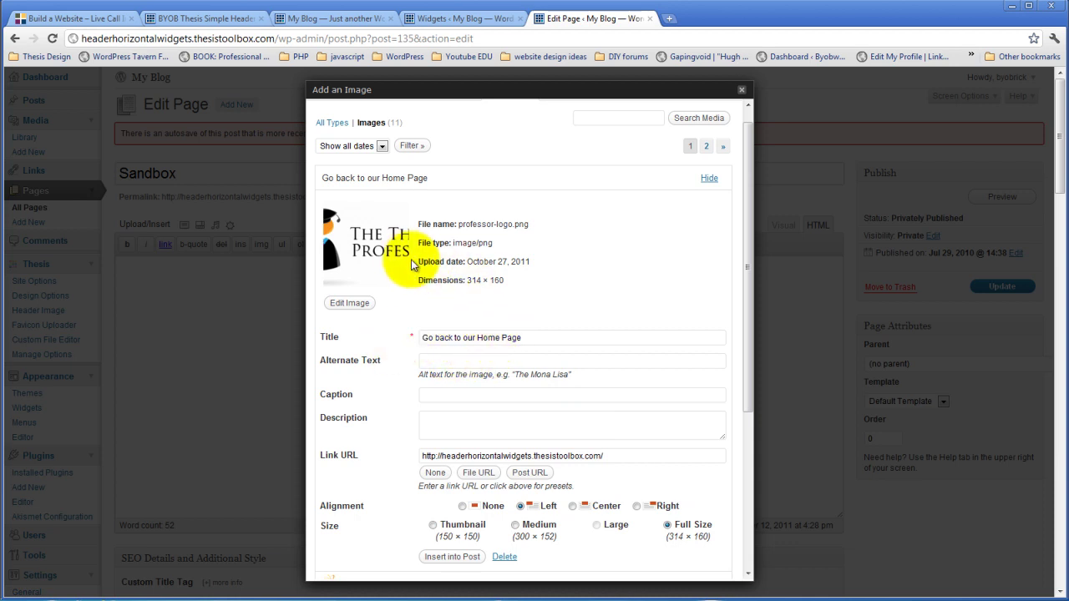
Set the logo's alternate text to "Plugins for customizing your Thesis Theme" and insert the image into the Sandbox page
left_click(460, 364)
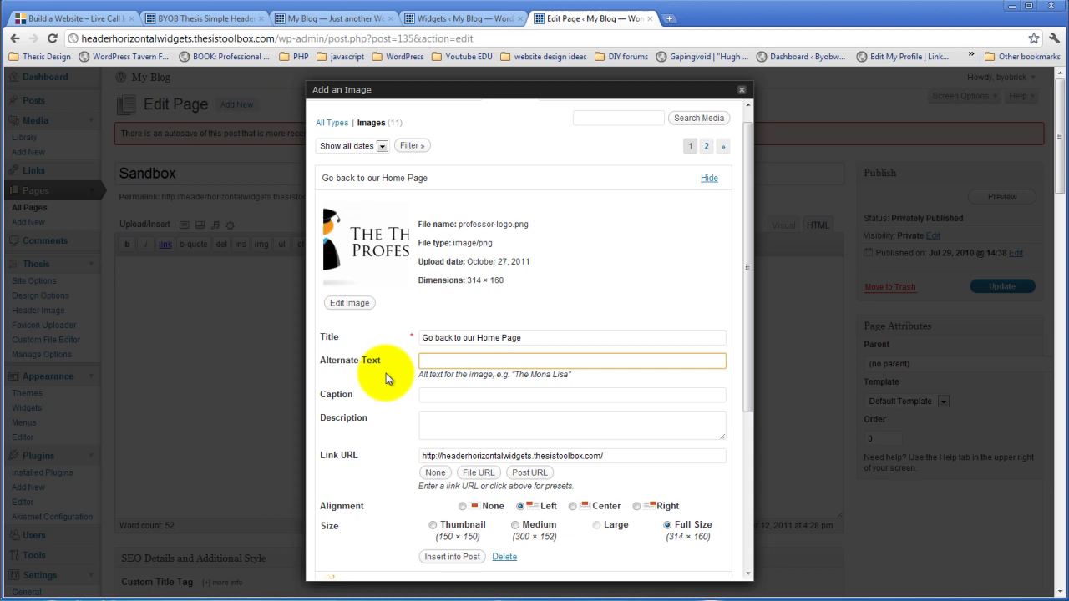
type("Tools for customizing your Thesis Theme")
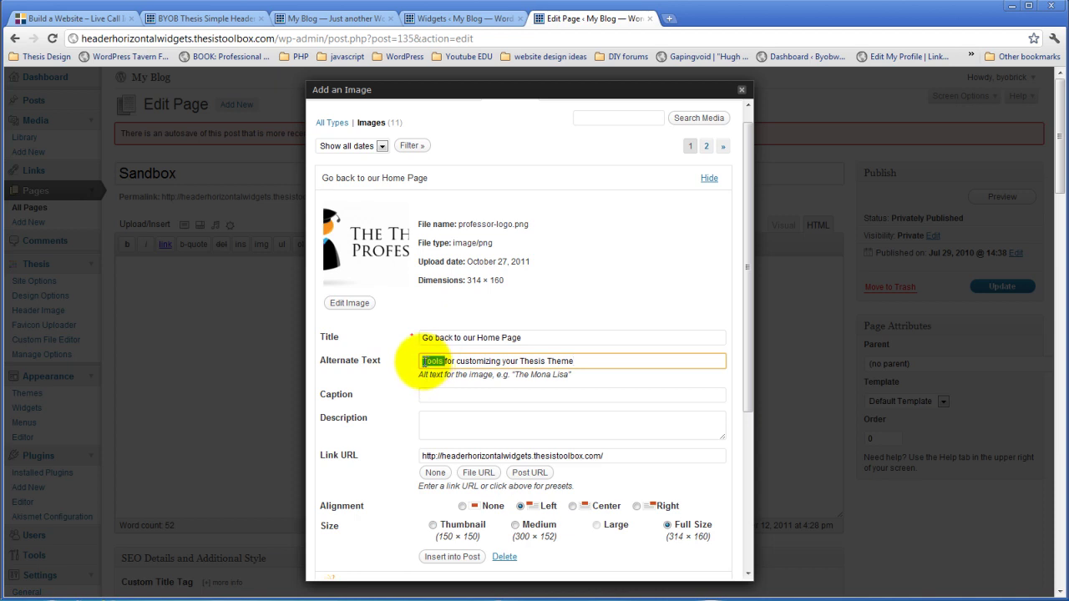
type("F")
key("Delete")
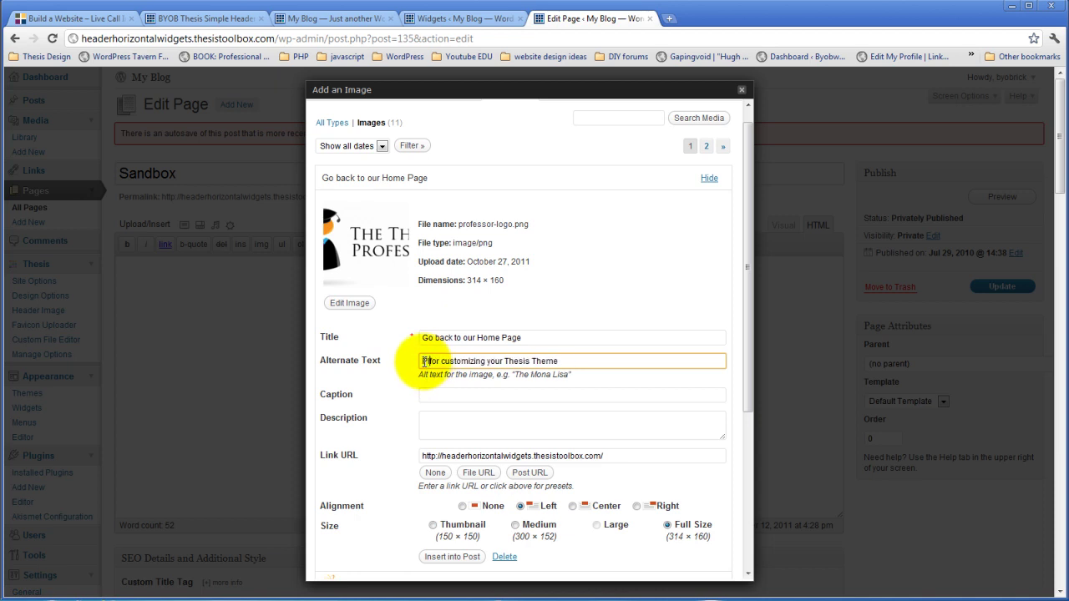
type("lugins")
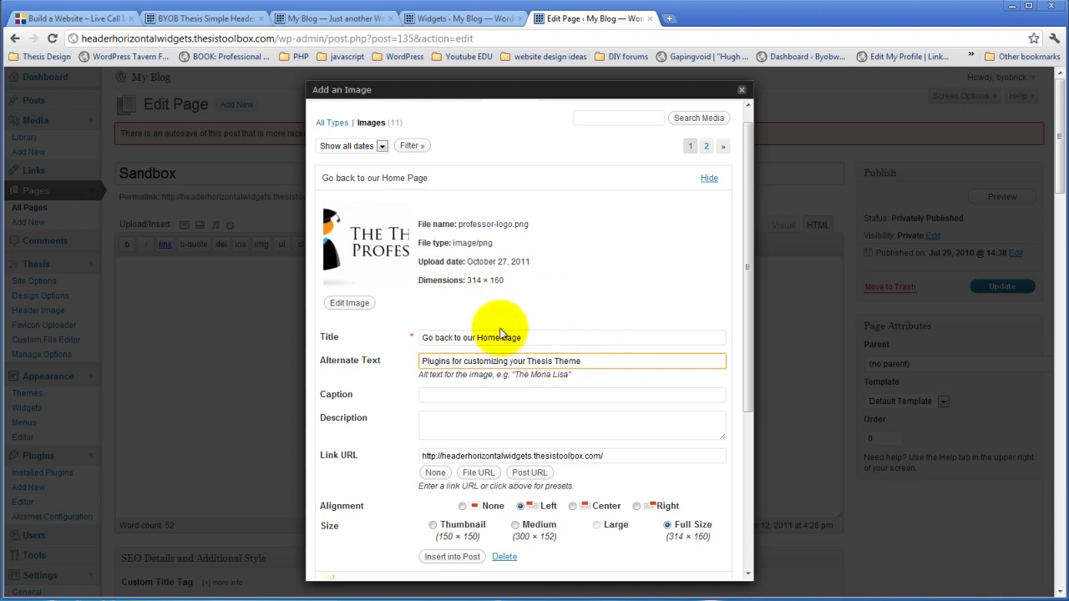
left_click(465, 557)
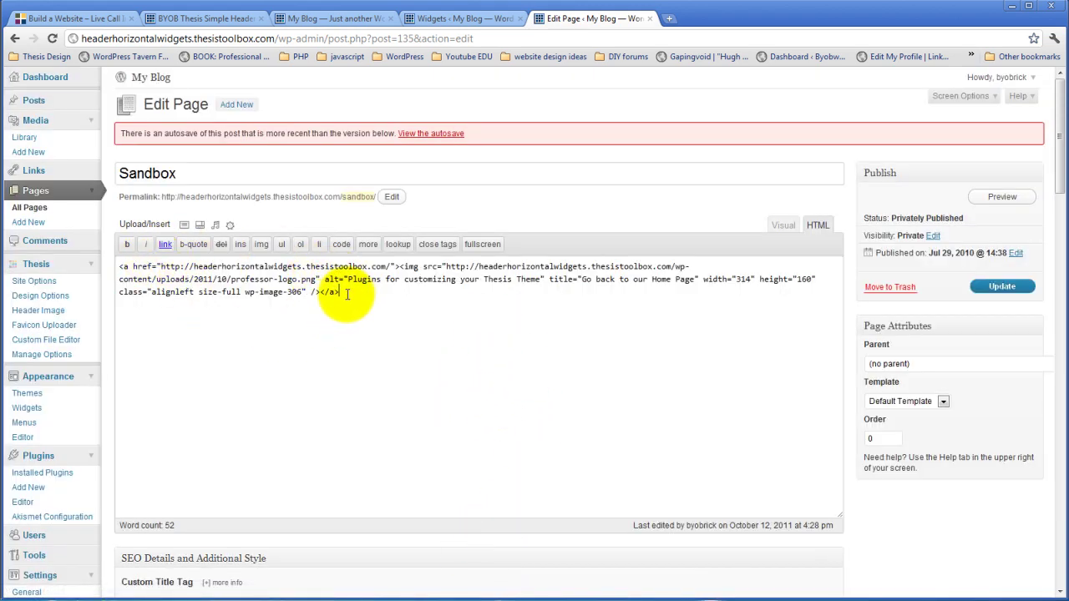
Copy the logo's full HTML from the Sandbox page into the Left Header Area's Text widget and save the widget
left_click_drag(346, 303, 87, 264)
key("ctrl+c")
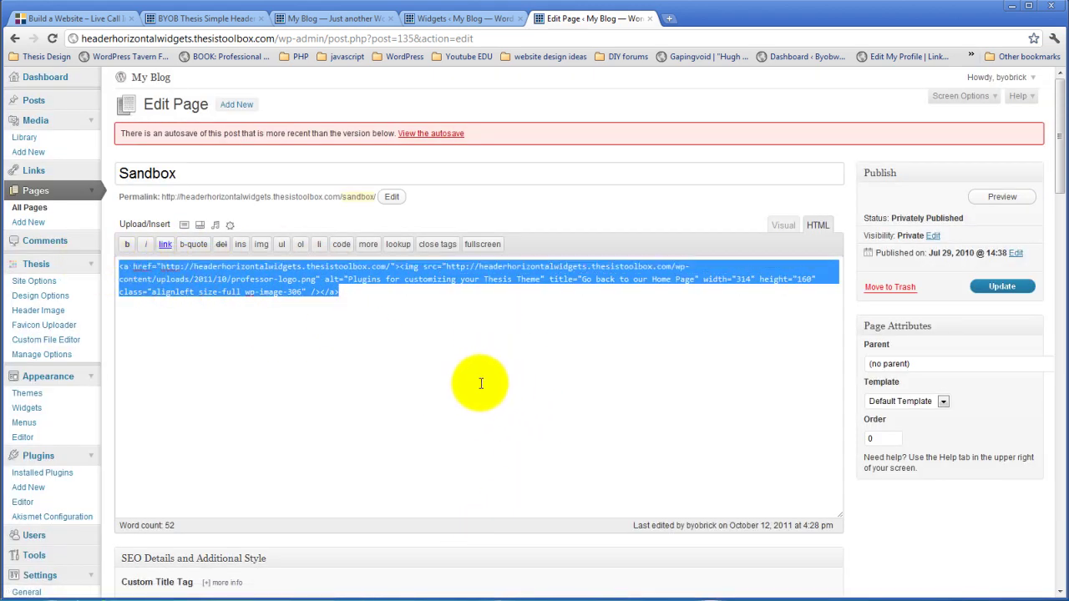
left_click(427, 18)
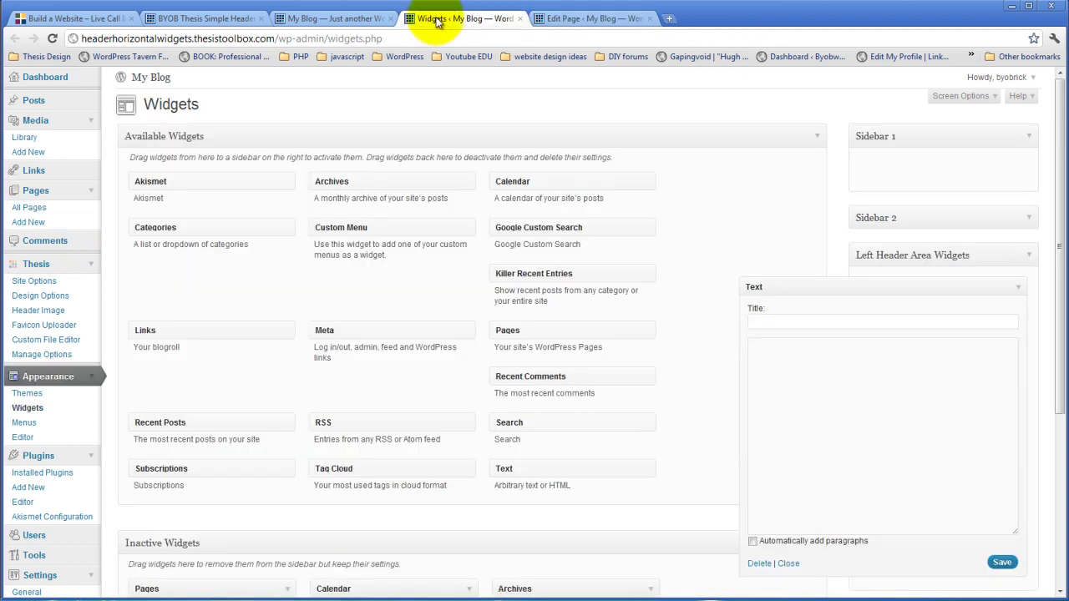
left_click(832, 381)
key("ctrl+v")
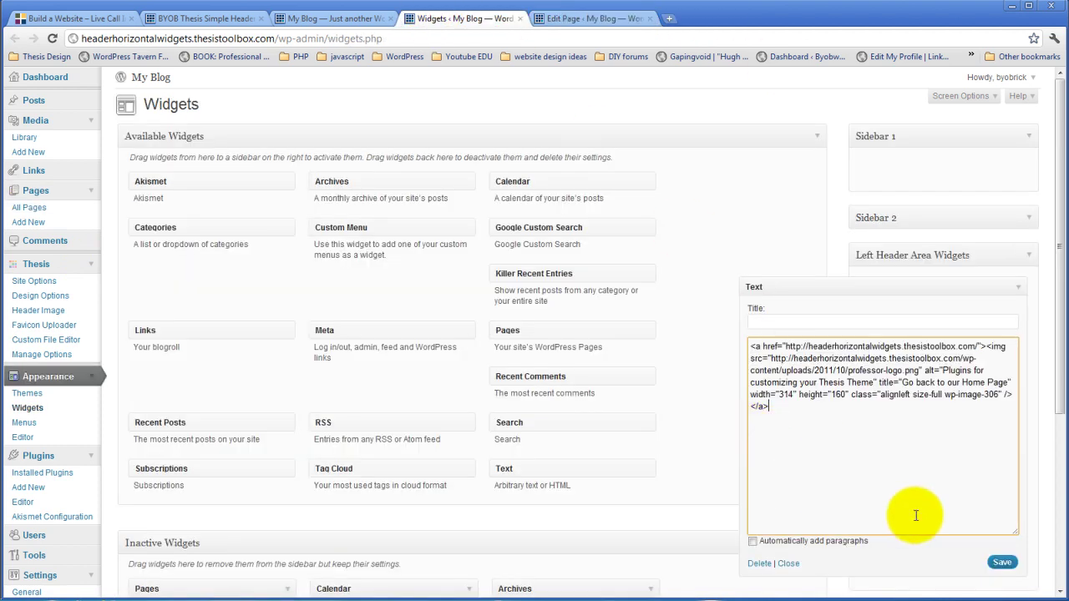
left_click(1015, 569)
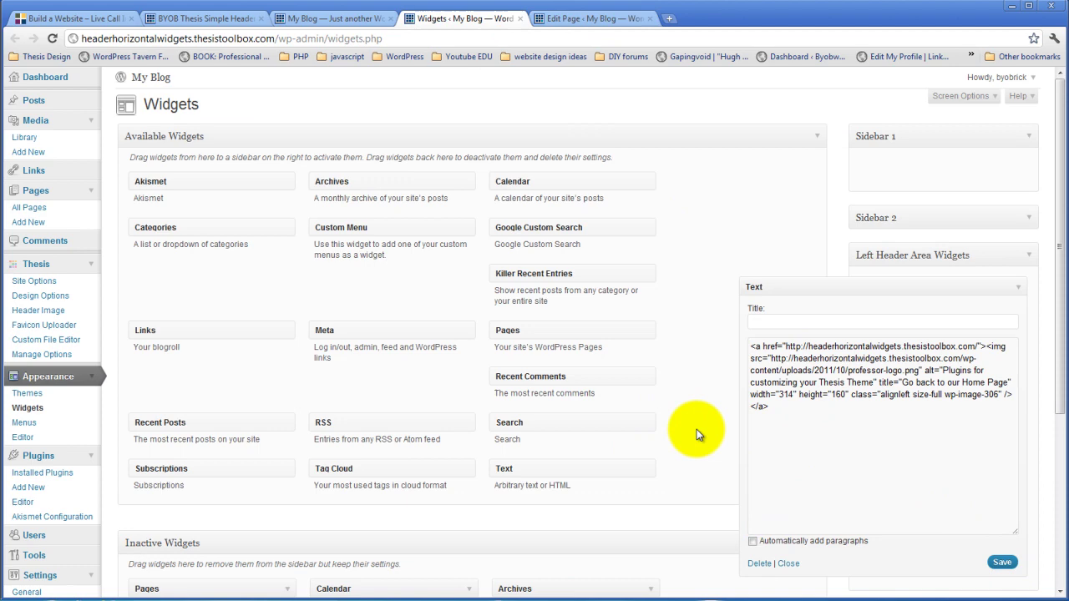
Reload the blog's home page and check the header logo and its home link
left_click(331, 18)
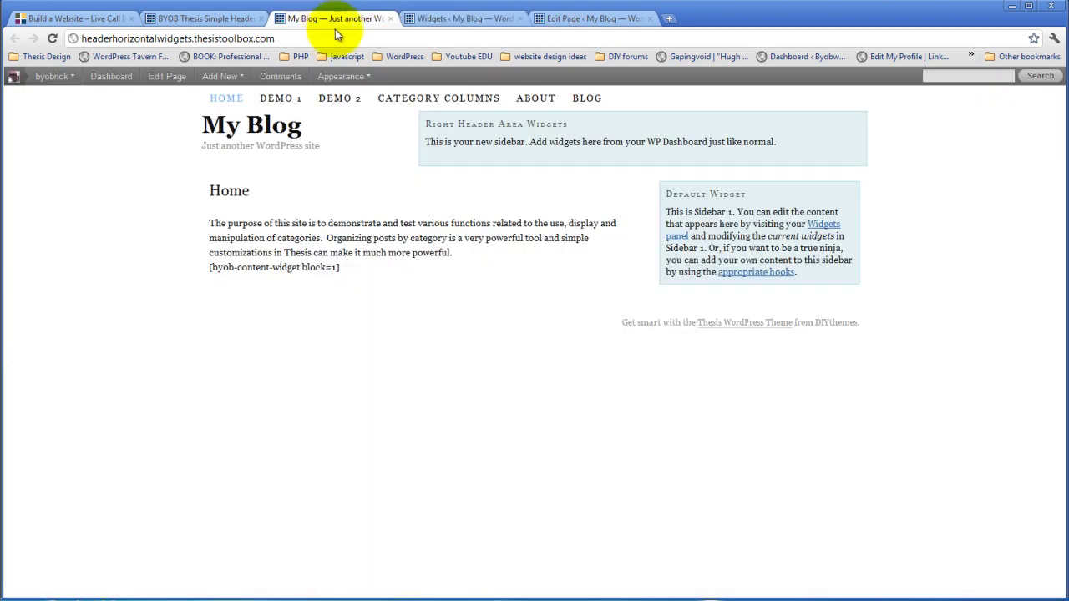
left_click(51, 38)
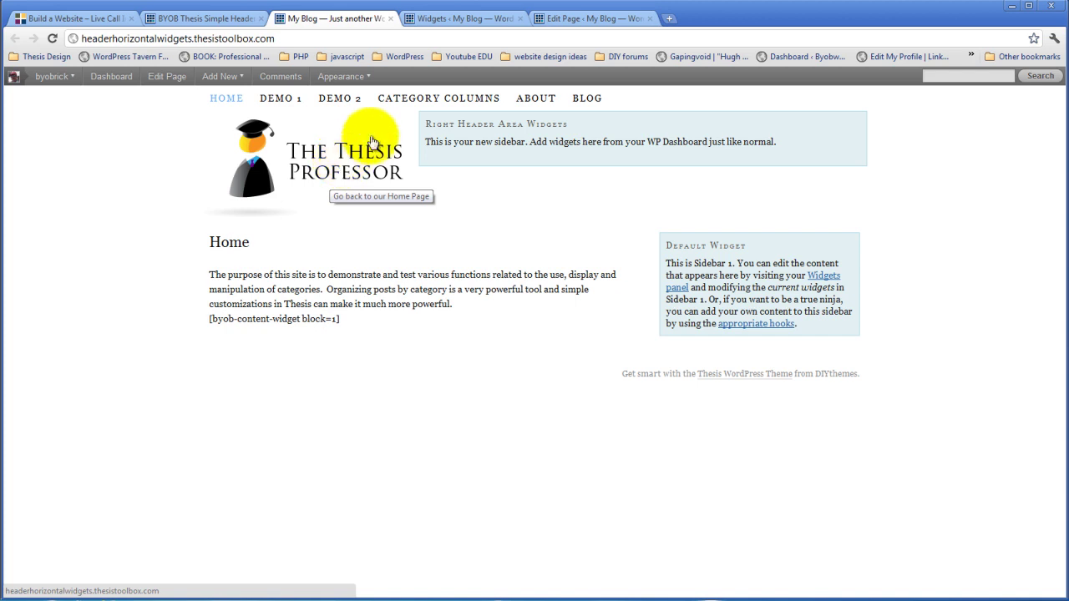
left_click(535, 107)
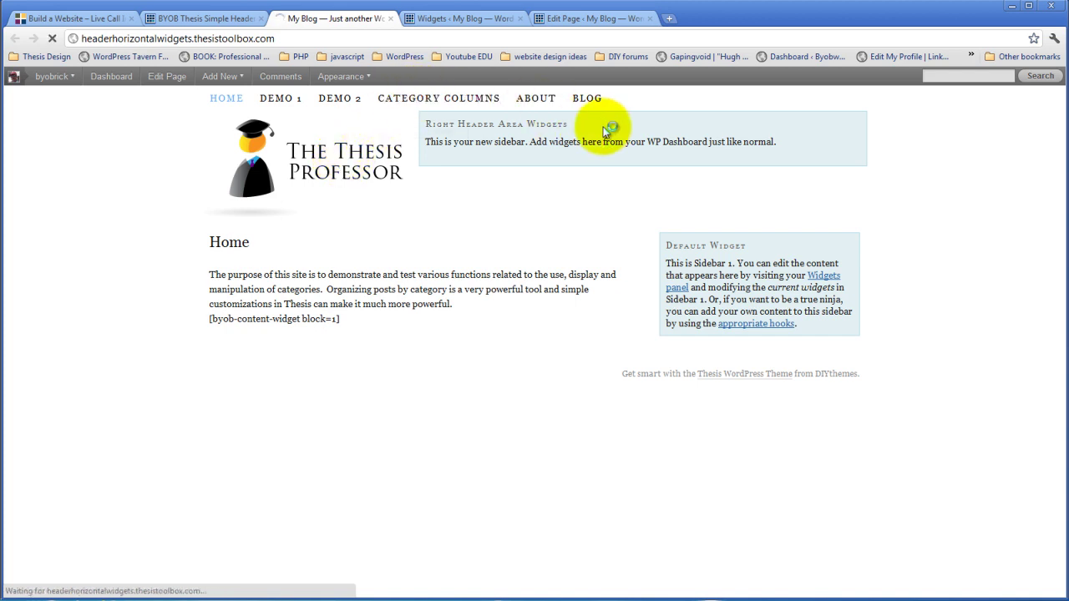
left_click(336, 199)
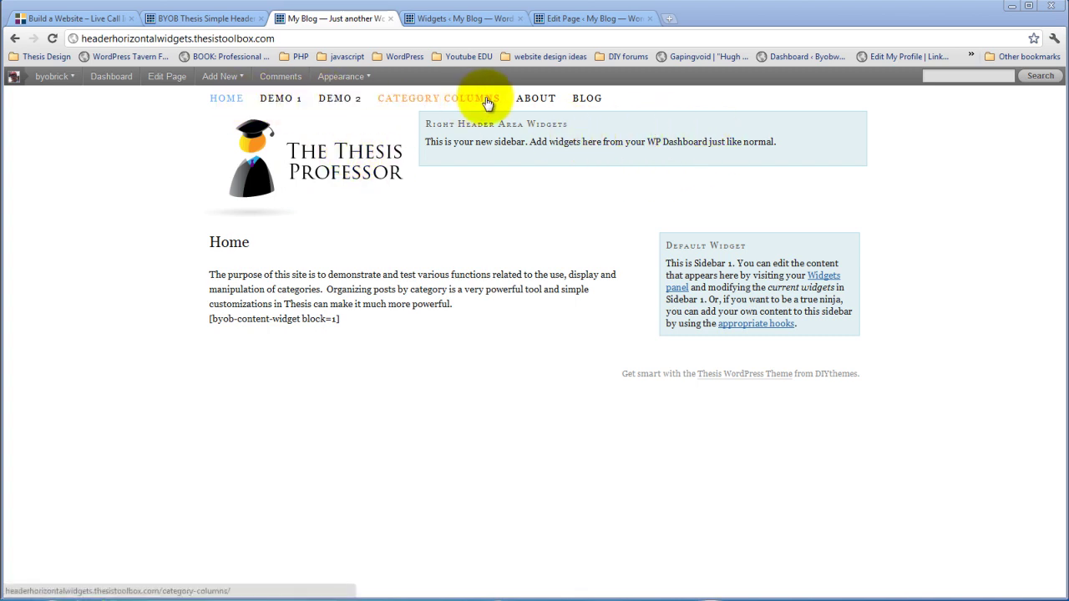
In the Simple Header Widgets options, place the Thesis Nav Menu in the Right Header Area and save
left_click(192, 20)
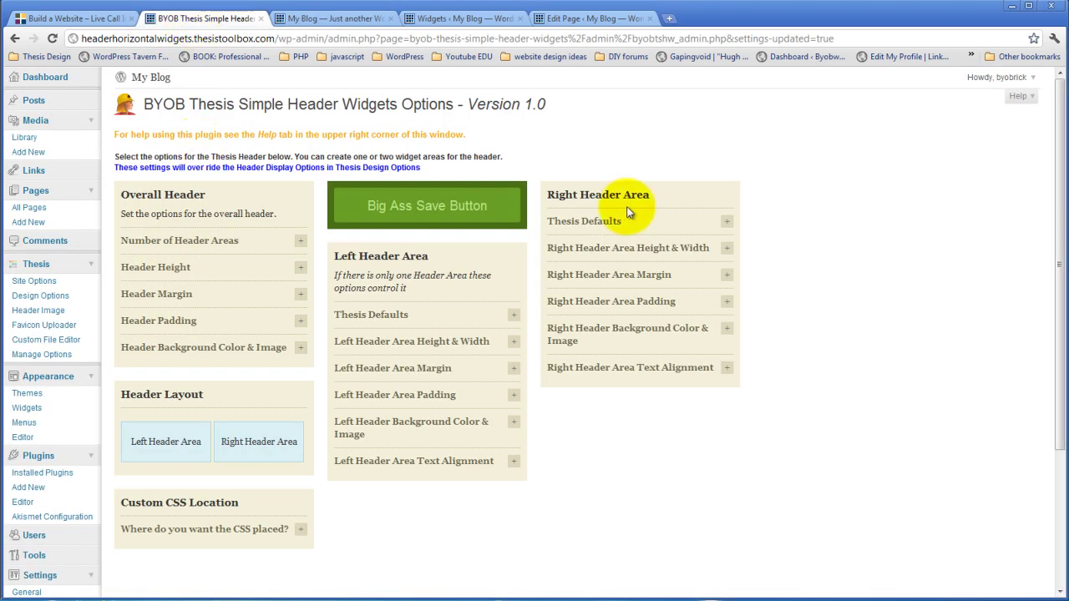
left_click(725, 222)
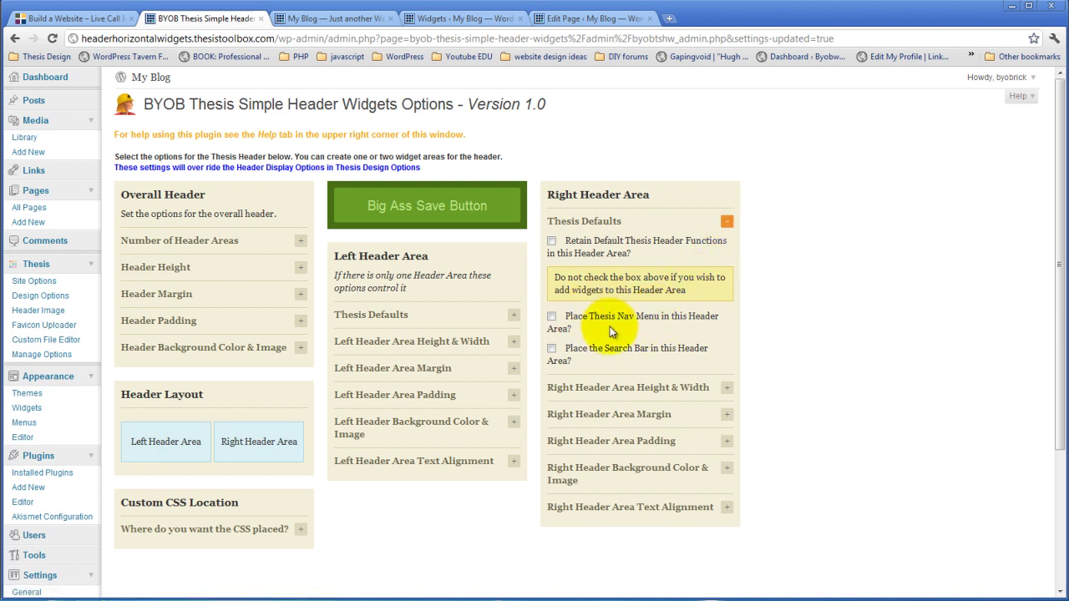
left_click(551, 316)
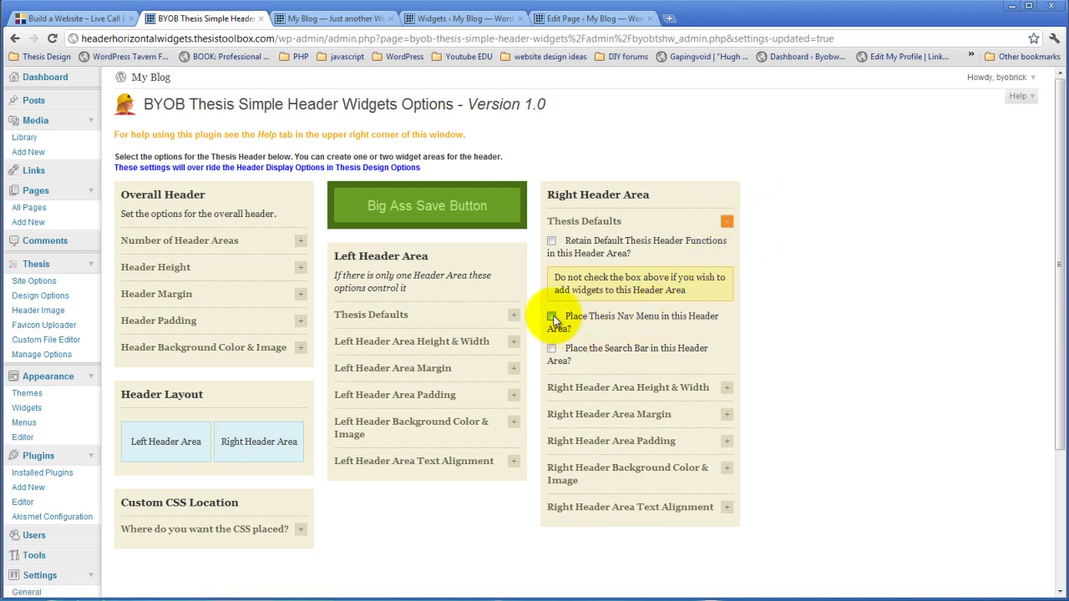
left_click(468, 206)
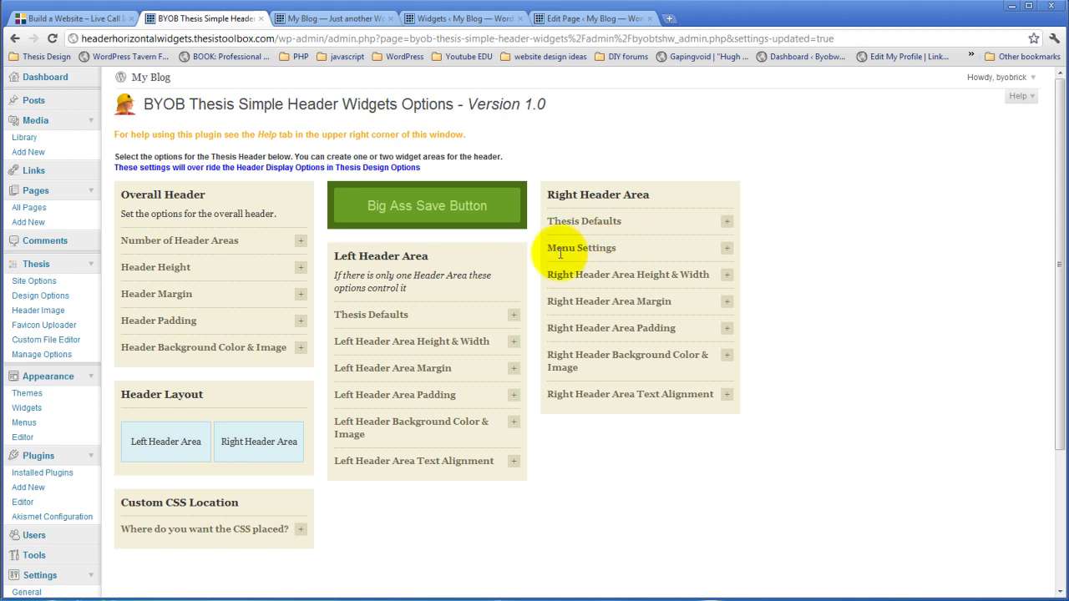
Set the Right Header Area's menu position to "At the Bottom of the Header" and save the options
left_click(726, 254)
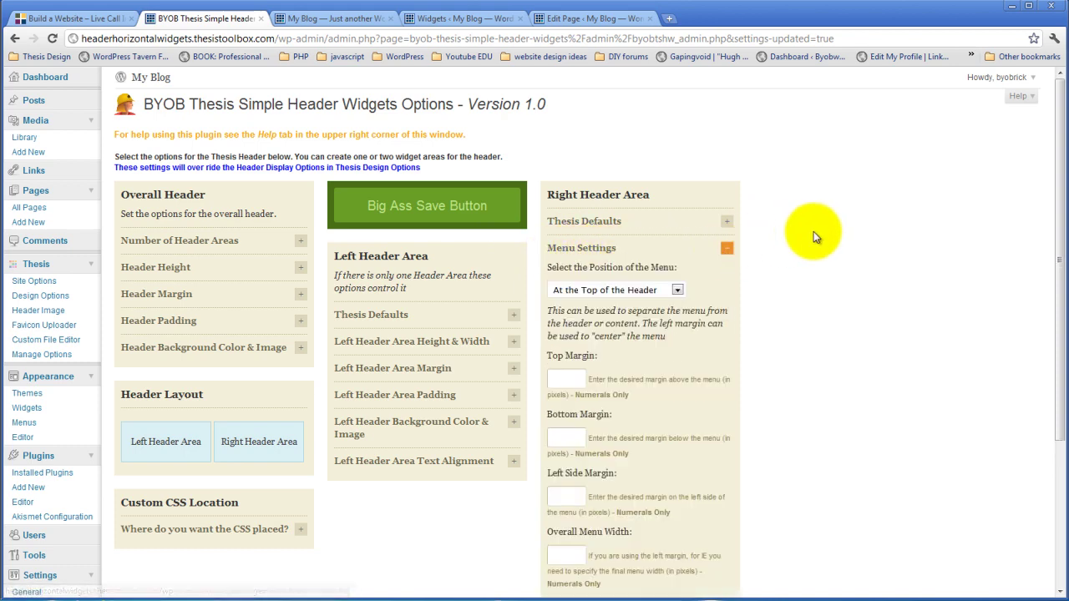
scroll(813, 232, "down", 1)
left_click(678, 224)
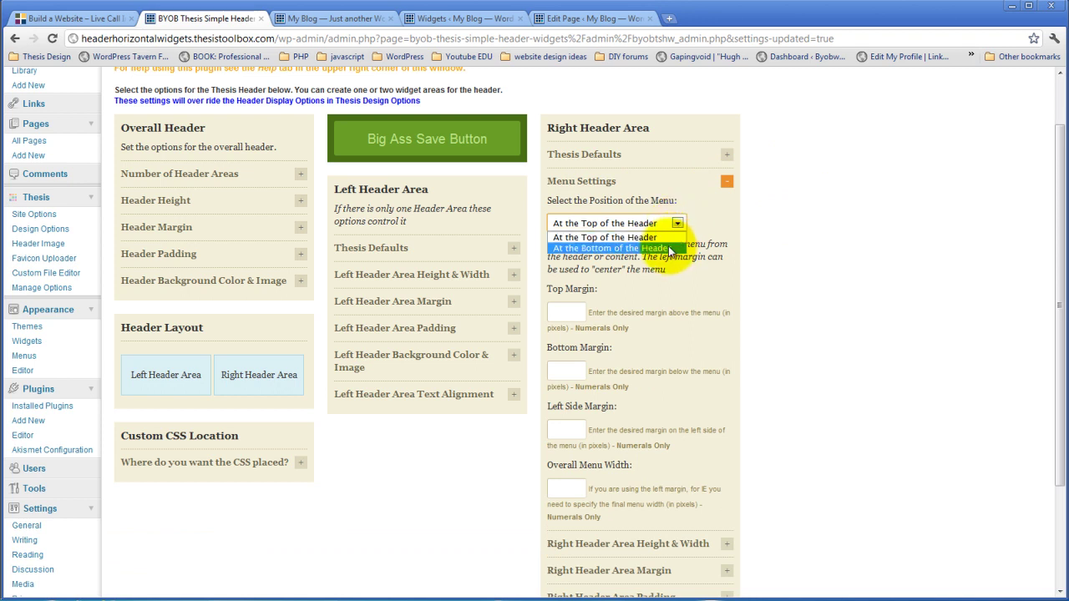
left_click(668, 249)
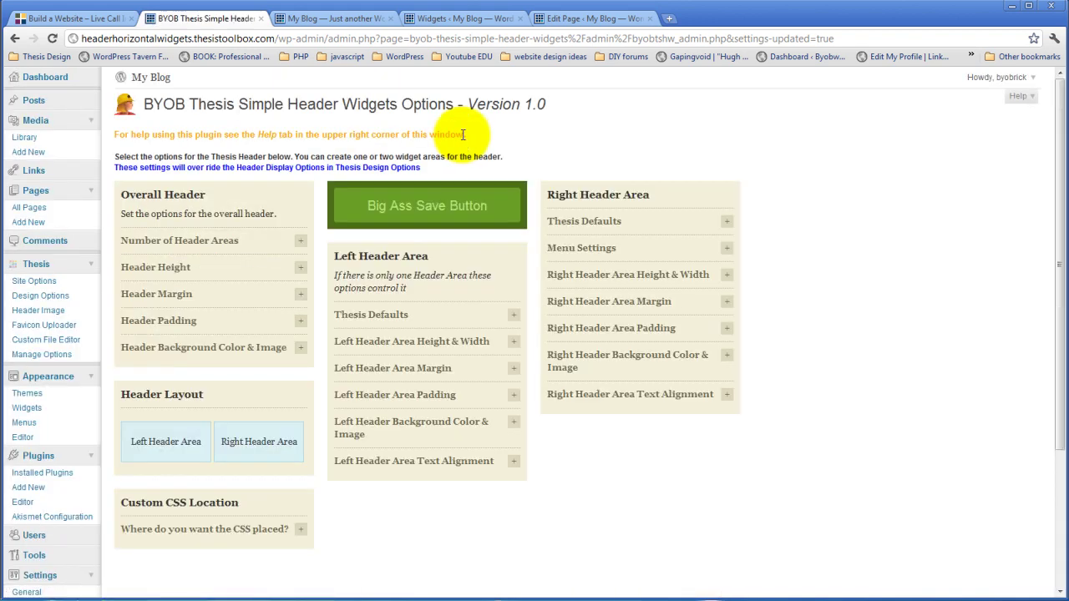
Reload the blog's home page to check the navigation menu's position in the header
left_click(589, 18)
left_click(336, 20)
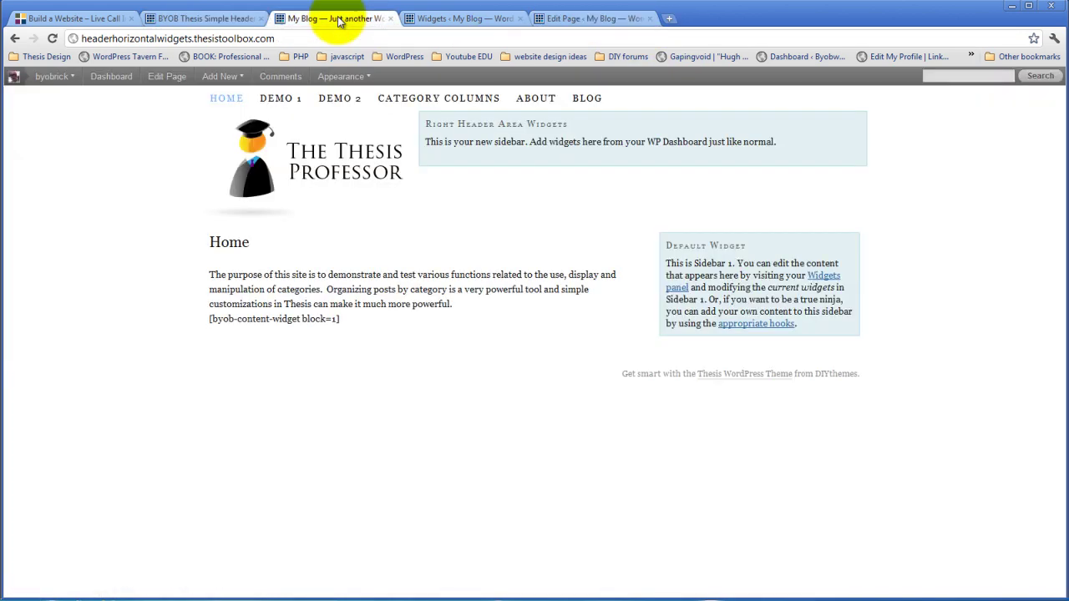
left_click(51, 38)
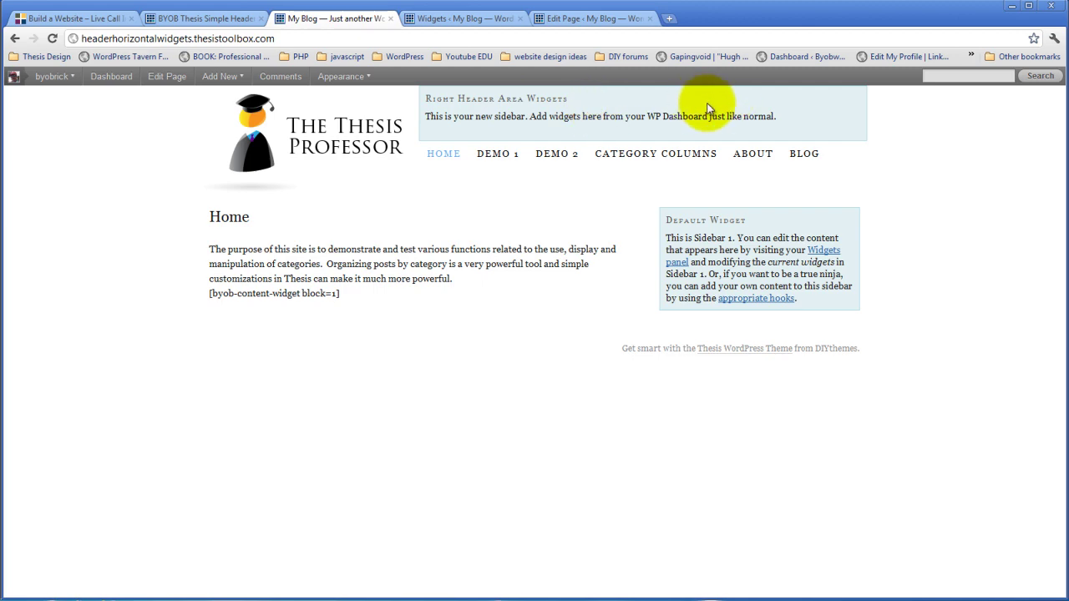
Add an empty Text widget to Right Header Area Widgets and reload the blog's home page to check the header
left_click(209, 20)
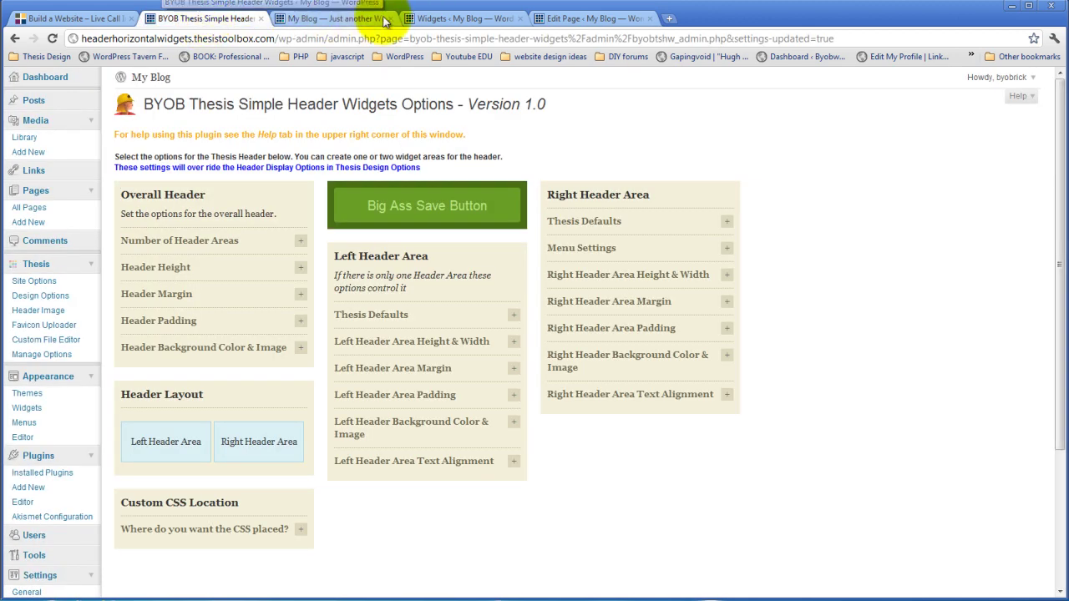
left_click(463, 17)
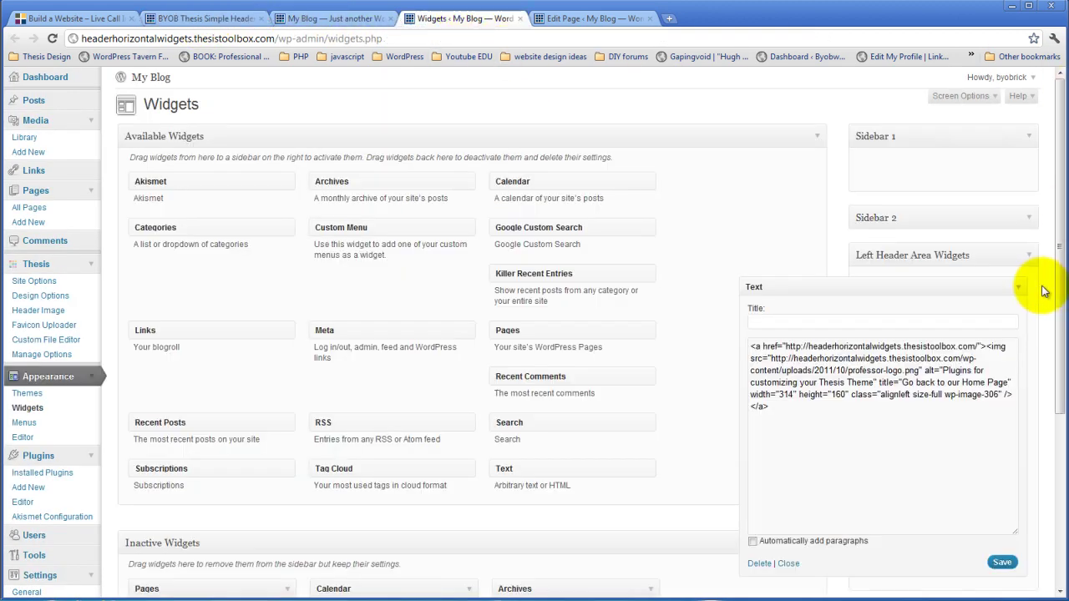
left_click(1029, 369)
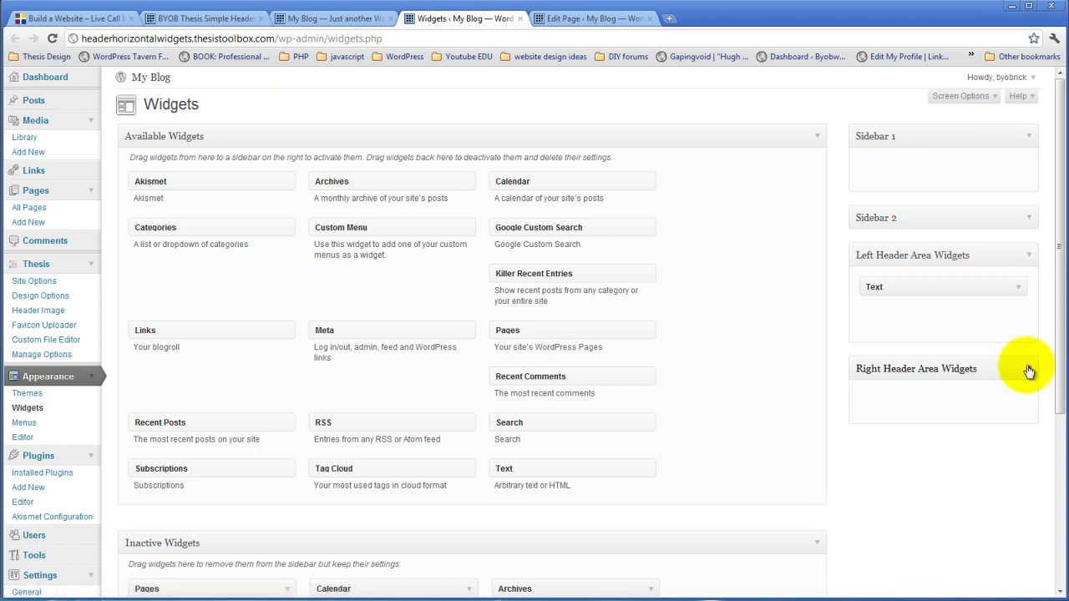
left_click_drag(503, 470, 871, 402)
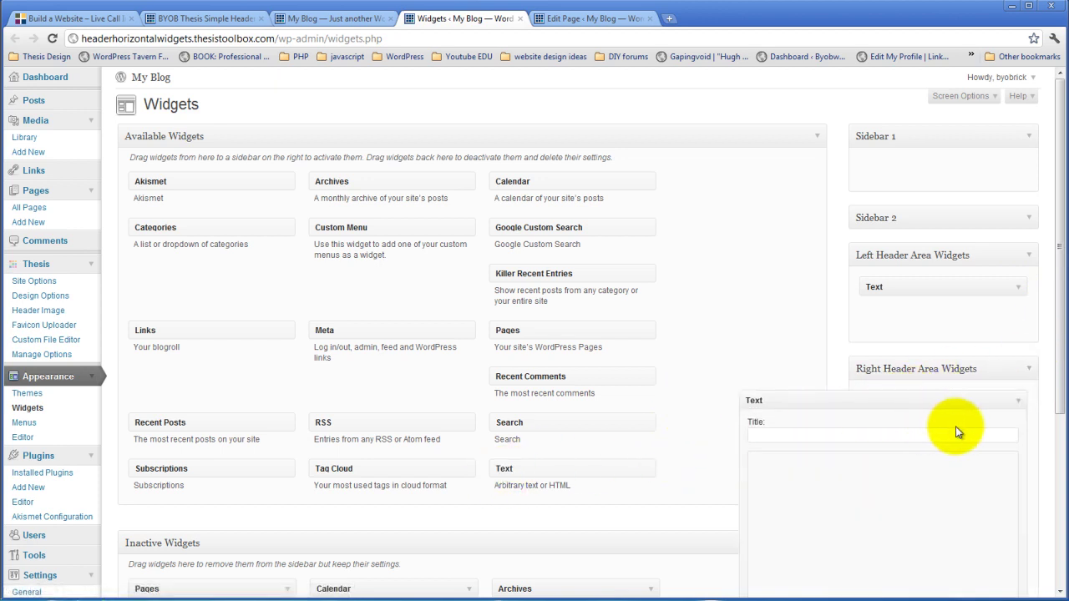
left_click(1018, 406)
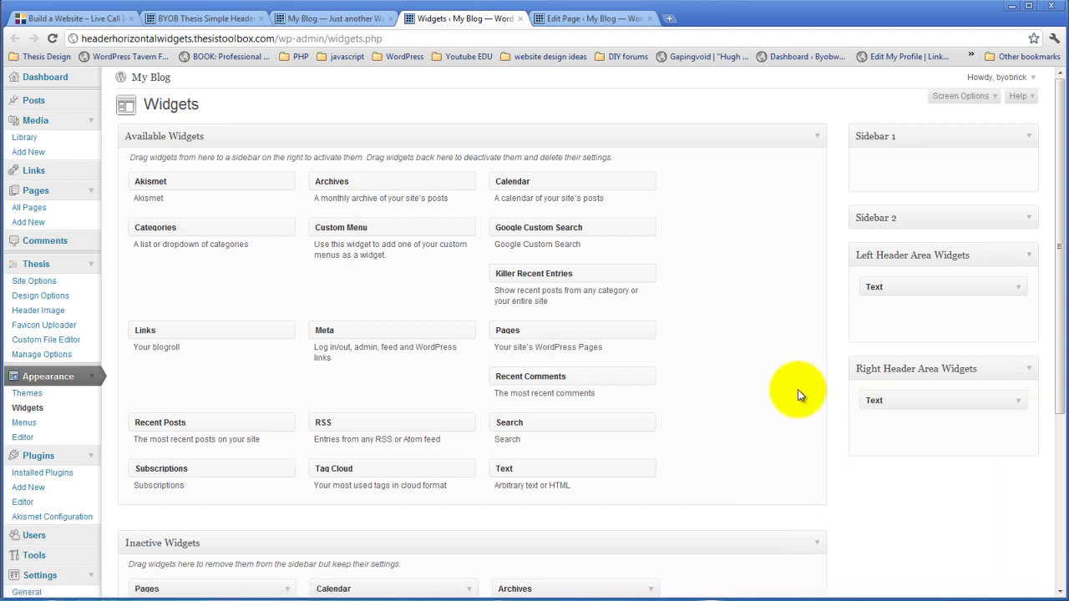
left_click(309, 18)
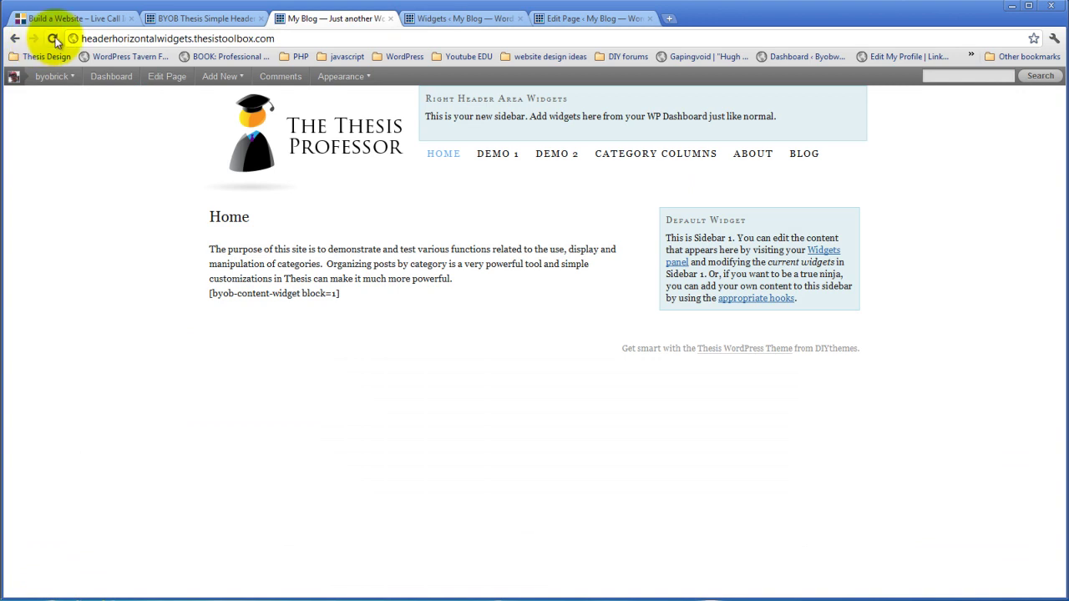
left_click(53, 38)
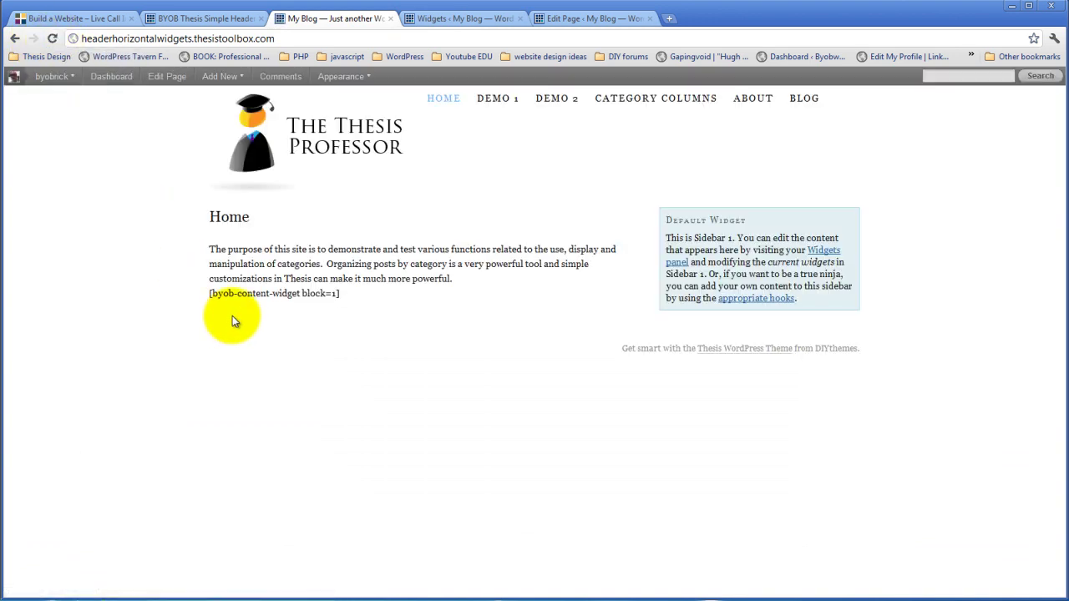